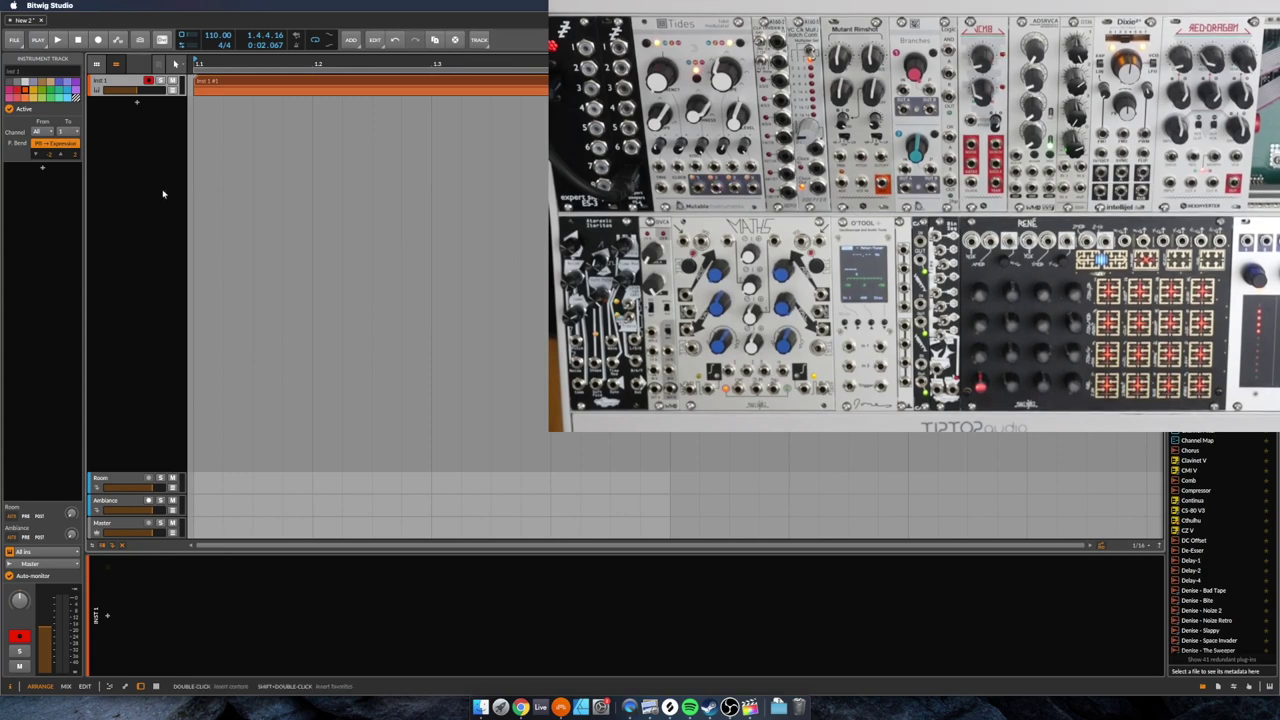
Step: Open the Inst 1 clip's notes, then return to the track's device chain
{"action": "left_click", "coordinate": [238, 82]}
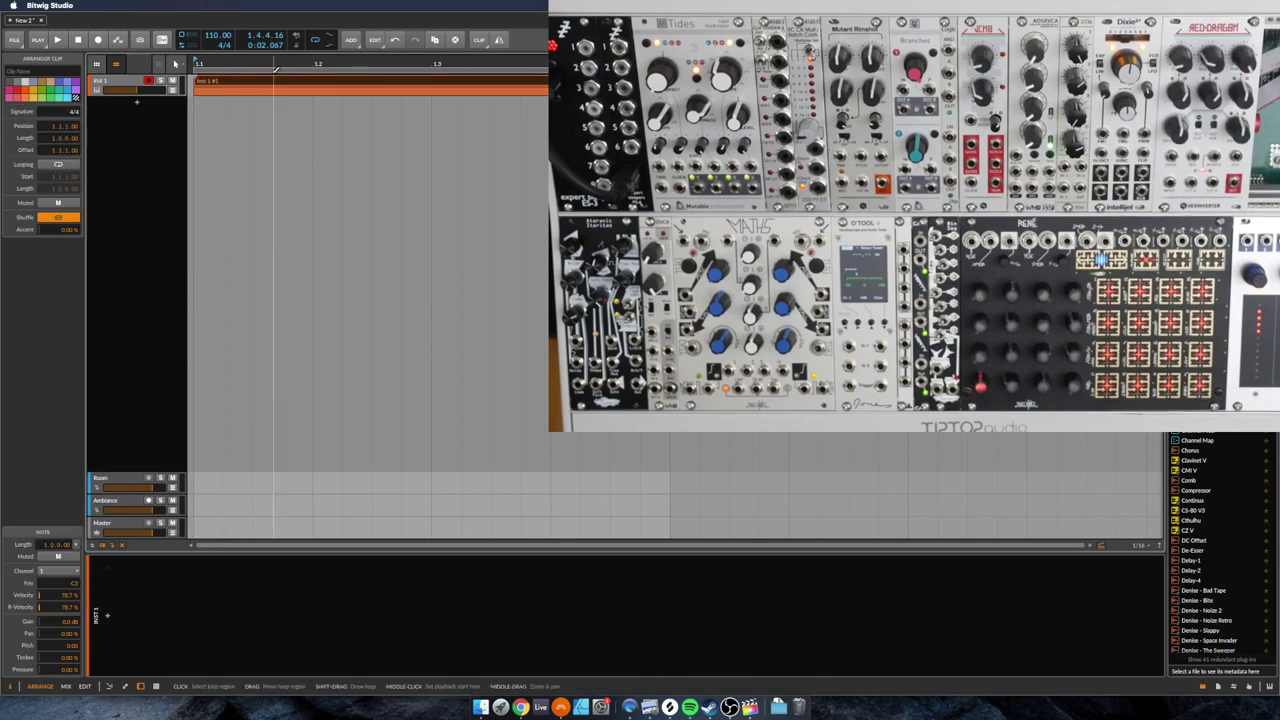
{"action": "double_click", "coordinate": [238, 82]}
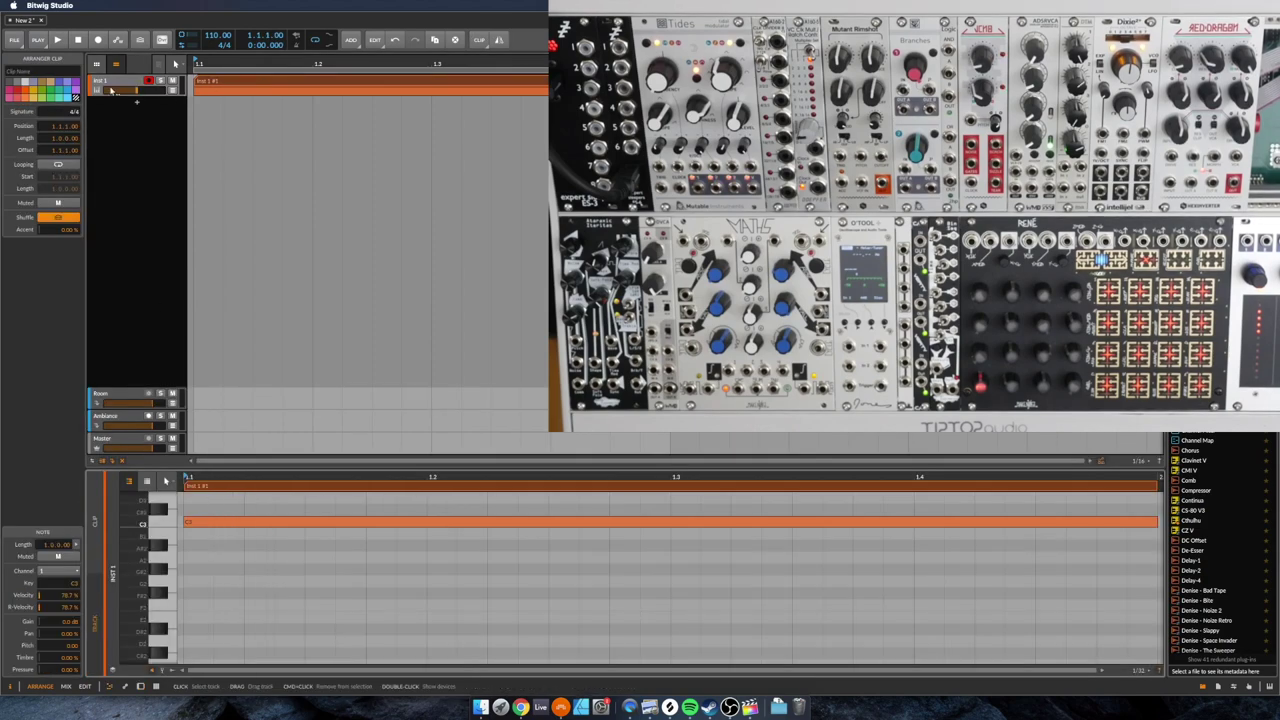
{"action": "left_click", "coordinate": [156, 686]}
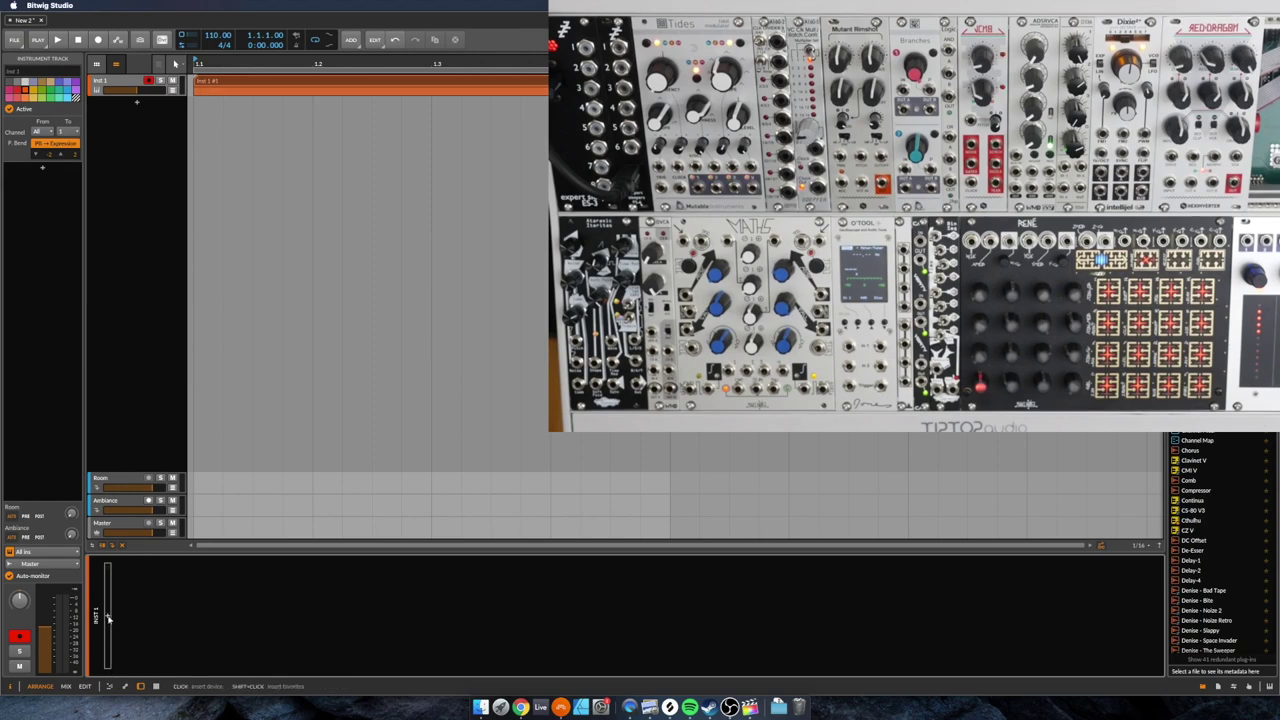
Step: Insert a Poly Grid instrument from a 'grid' browser search and open its patch editor
{"action": "left_click", "coordinate": [108, 618]}
{"action": "type", "text": "grid"}
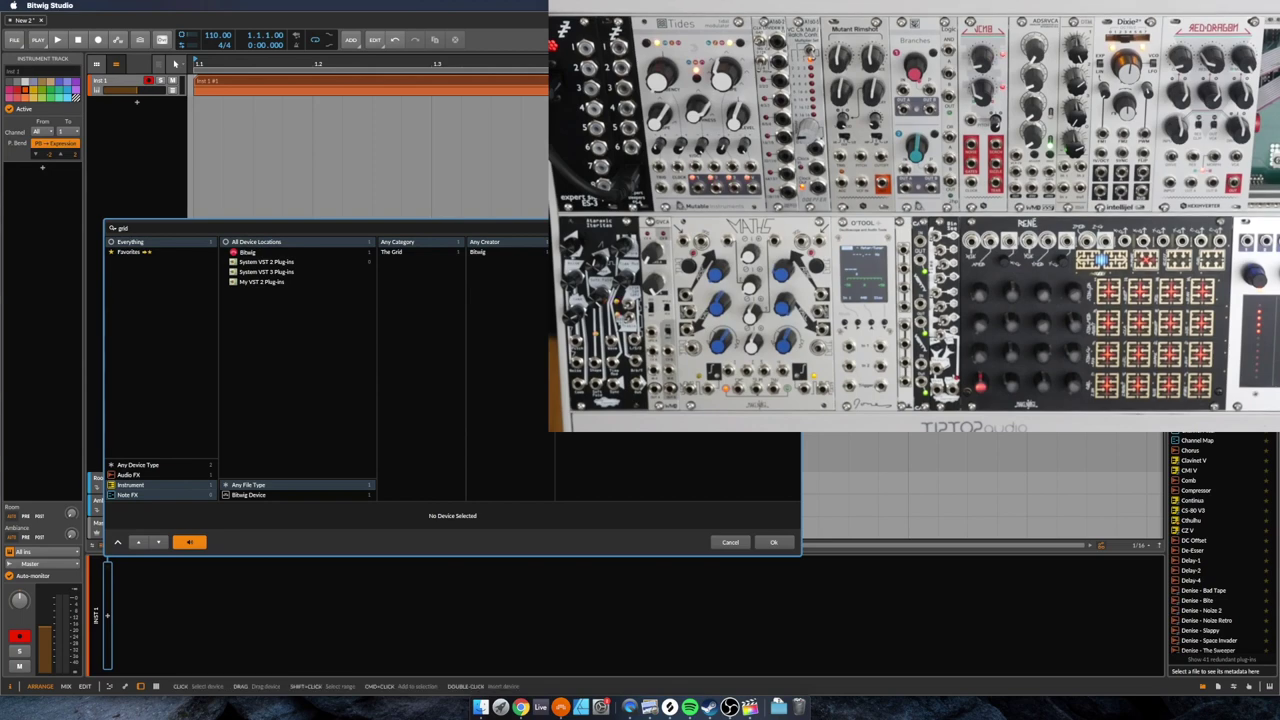
{"action": "key", "text": "Return"}
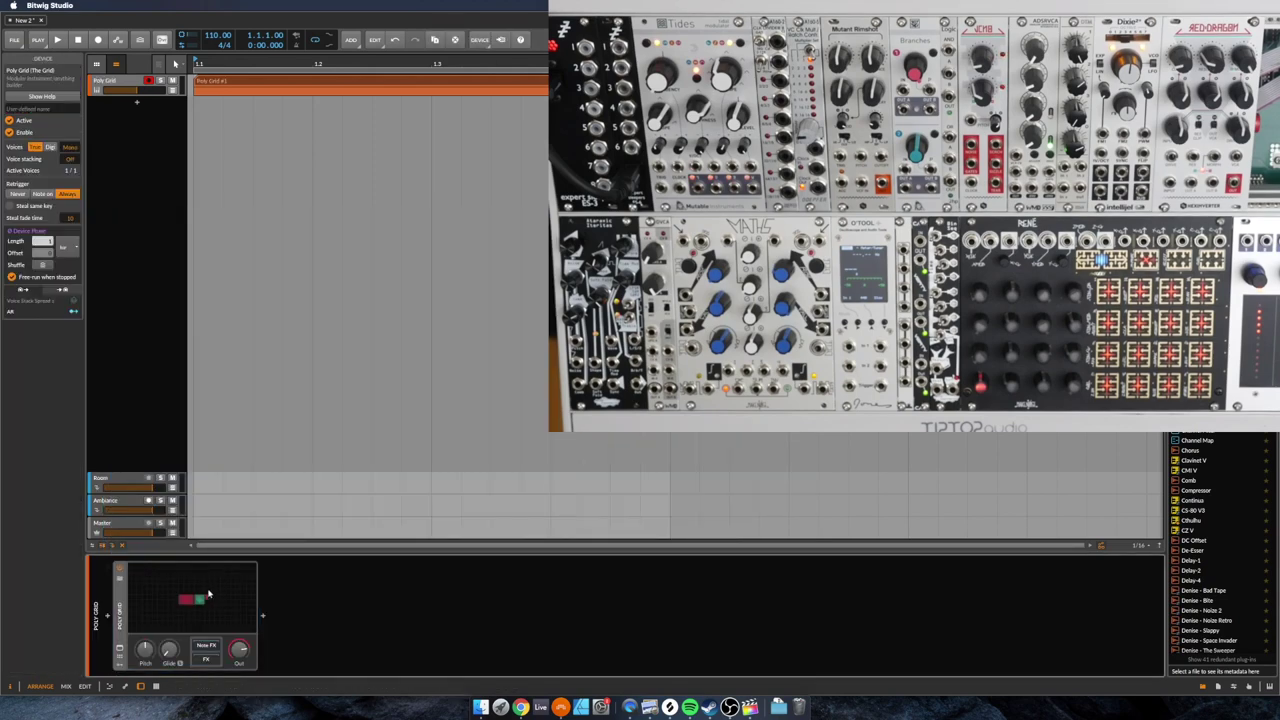
{"action": "left_click", "coordinate": [175, 598]}
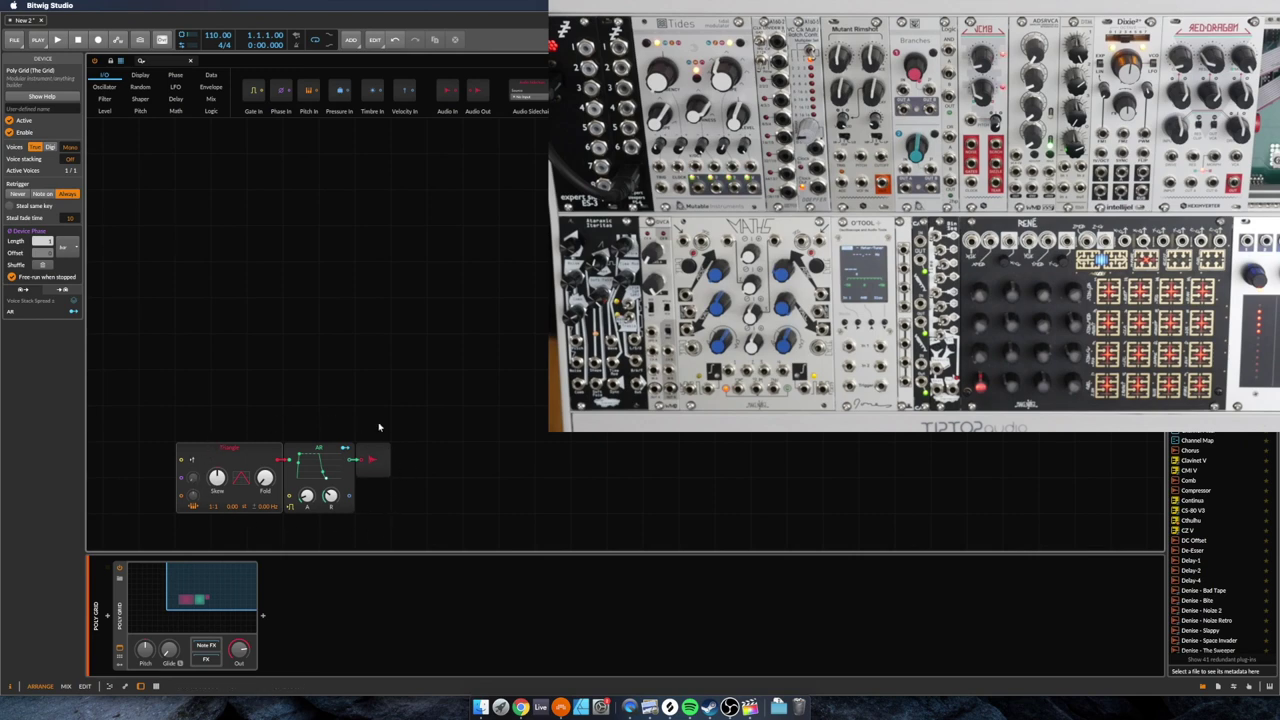
{"action": "left_click", "coordinate": [230, 453]}
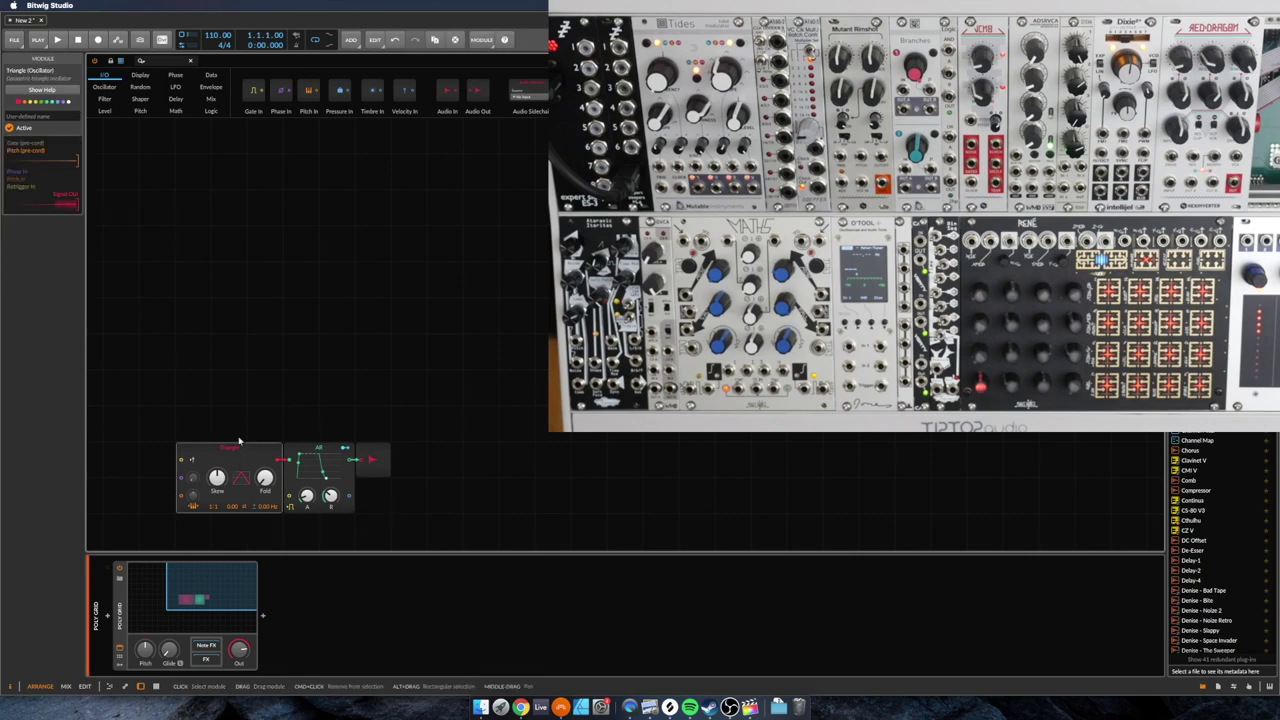
{"action": "left_click", "coordinate": [320, 450]}
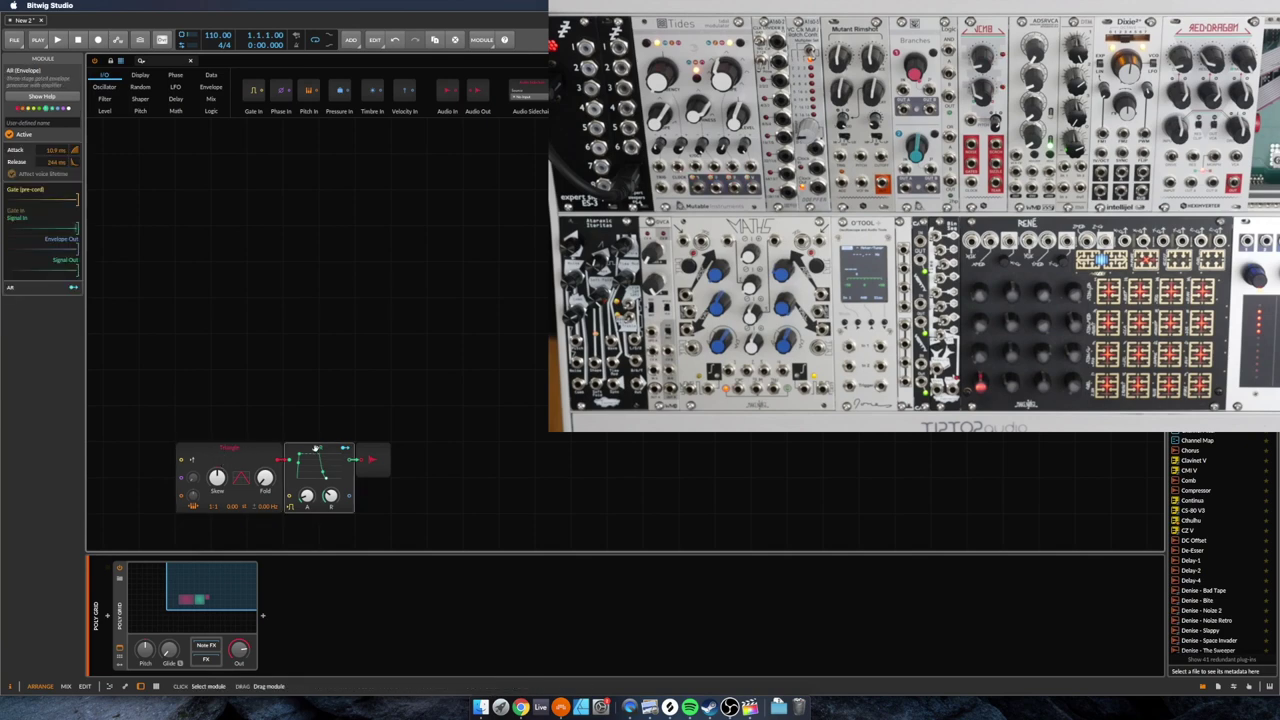
{"action": "left_click", "coordinate": [378, 458]}
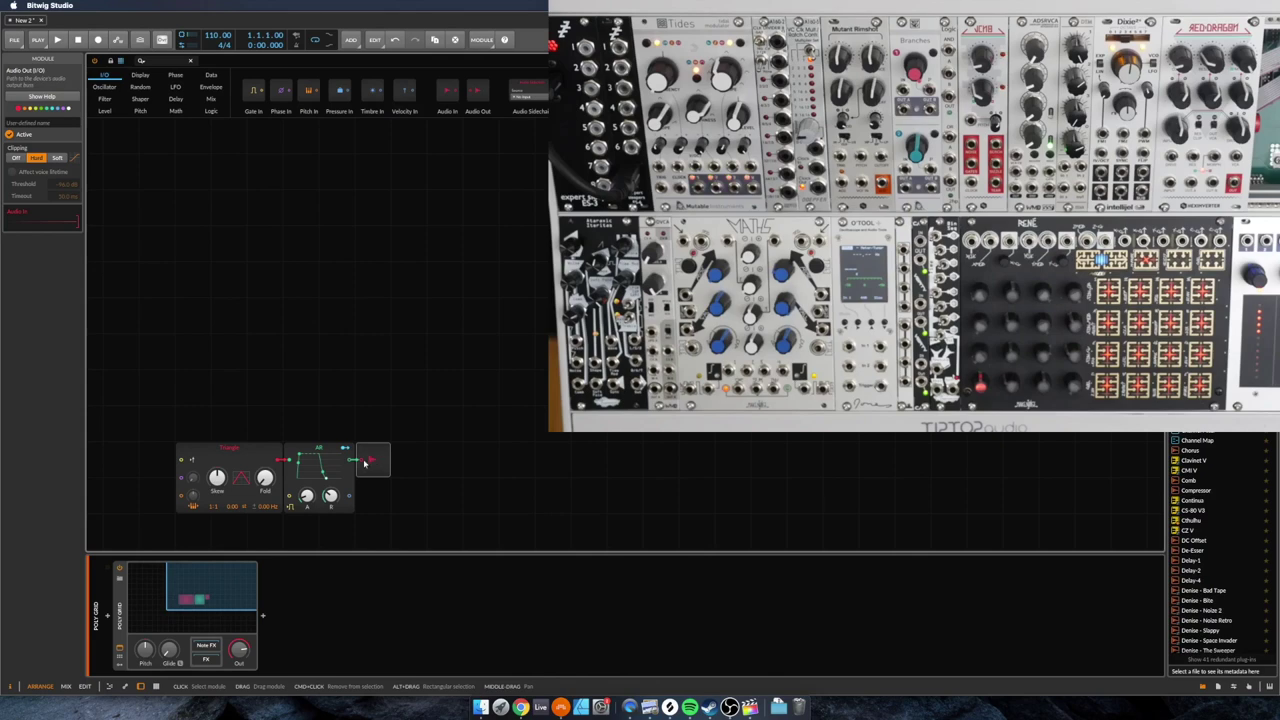
{"action": "key", "text": "space"}
{"action": "key", "text": "space"}
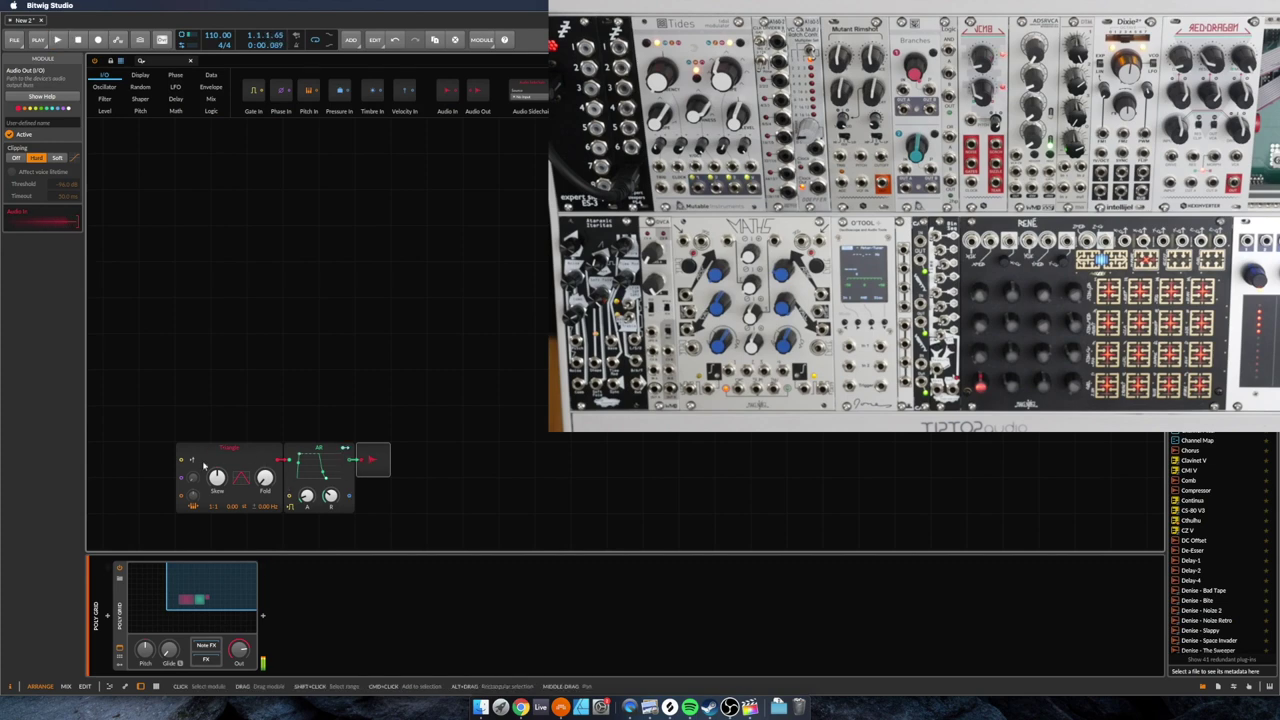
{"action": "left_click", "coordinate": [316, 453]}
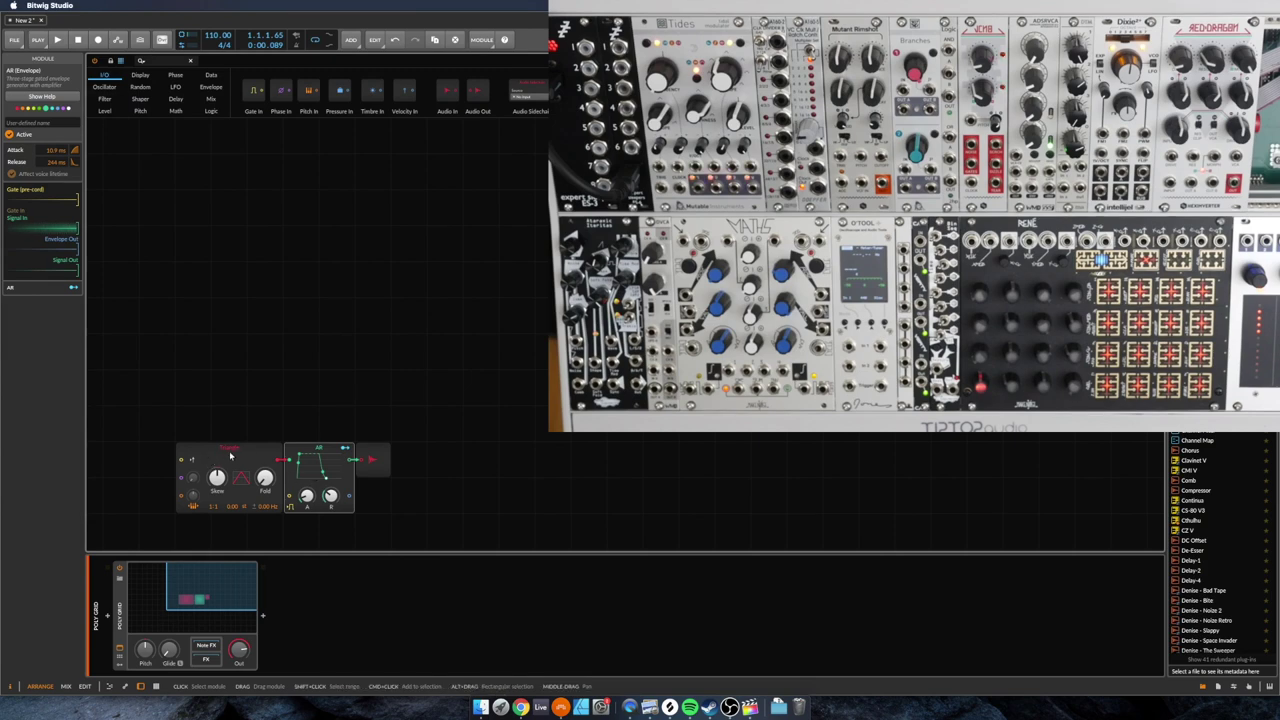
{"action": "key", "text": "space"}
{"action": "mouse_move", "coordinate": [264, 472]}
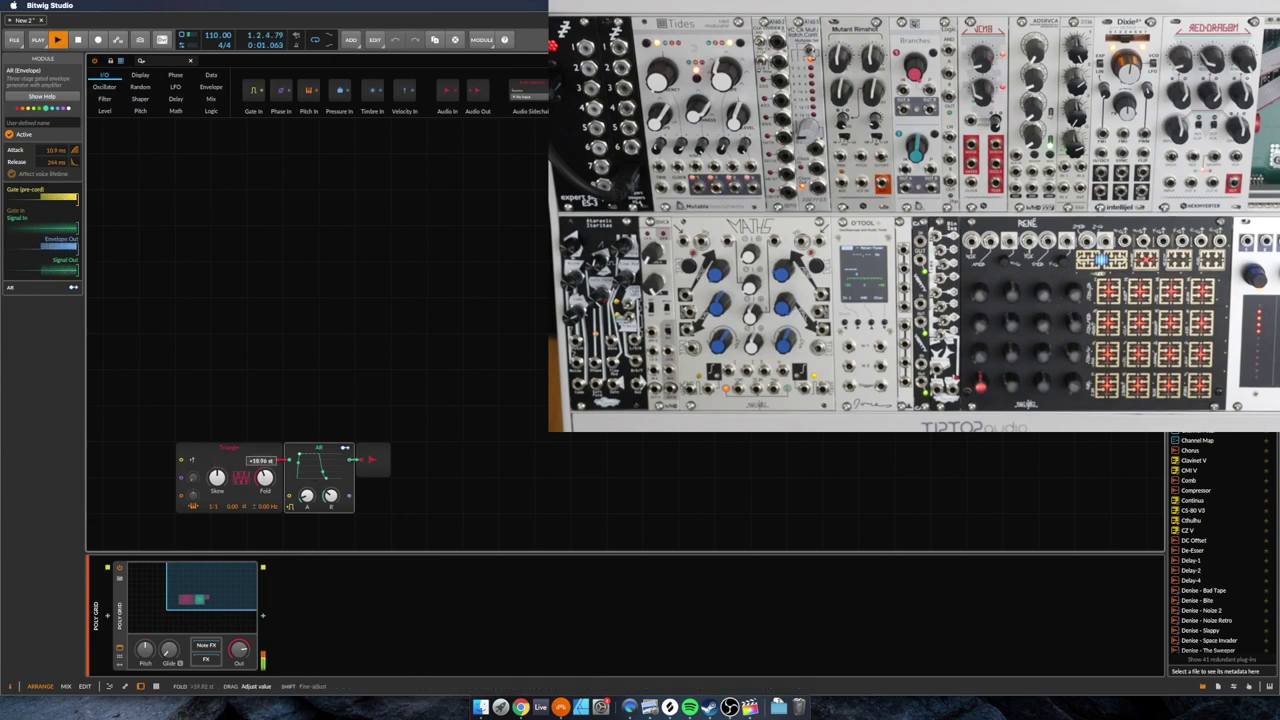
{"action": "mouse_move", "coordinate": [217, 477]}
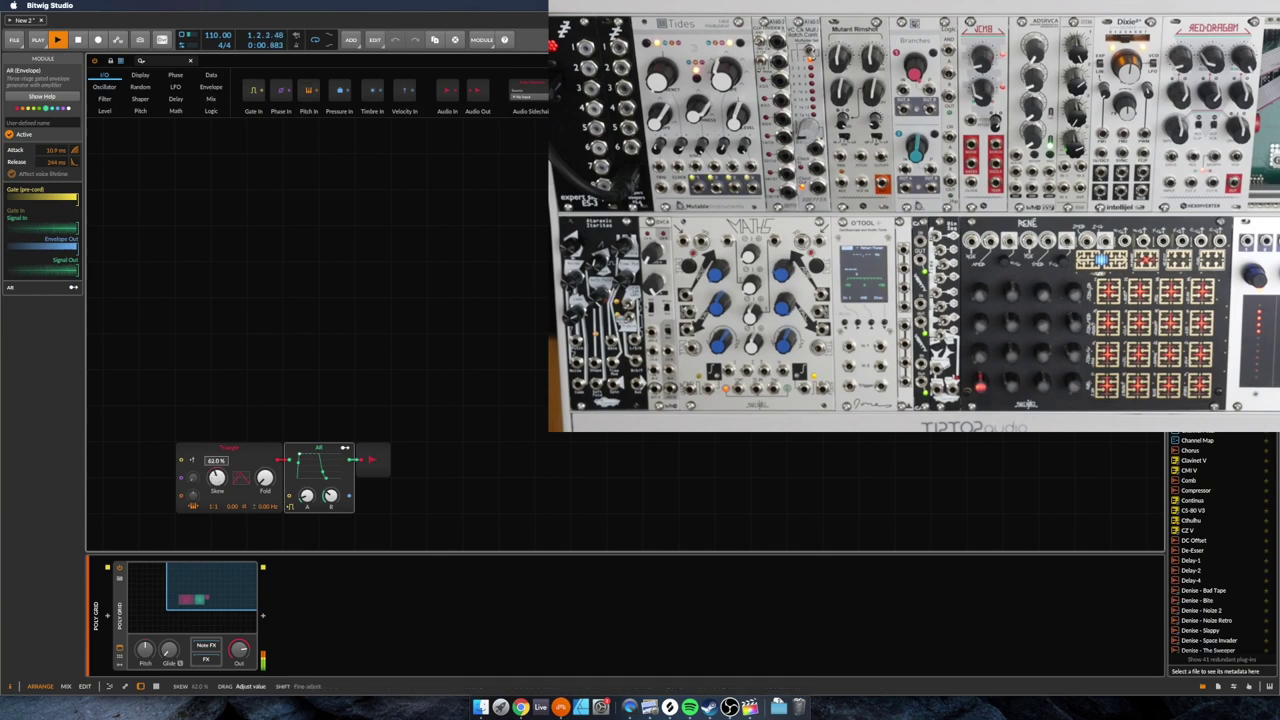
{"action": "key", "text": "space"}
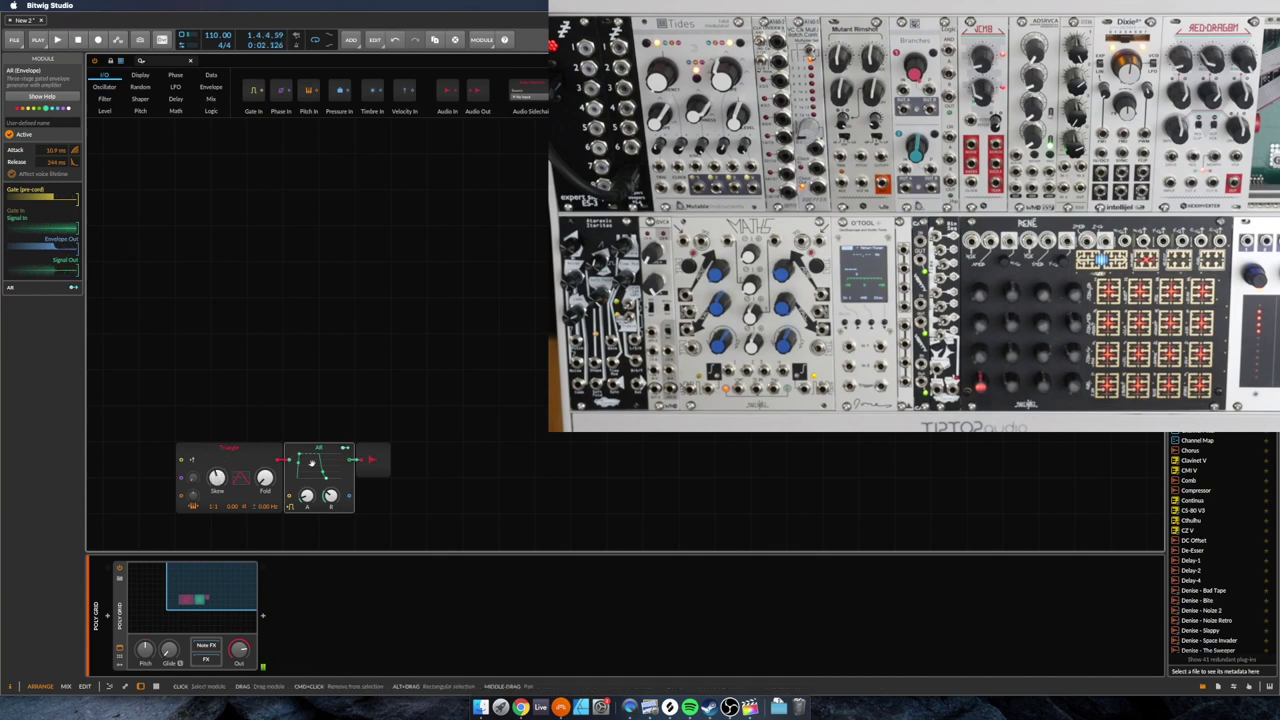
Step: Replace the Triangle oscillator with Sawtooth and the AR envelope with ADSR
{"action": "right_click", "coordinate": [232, 452]}
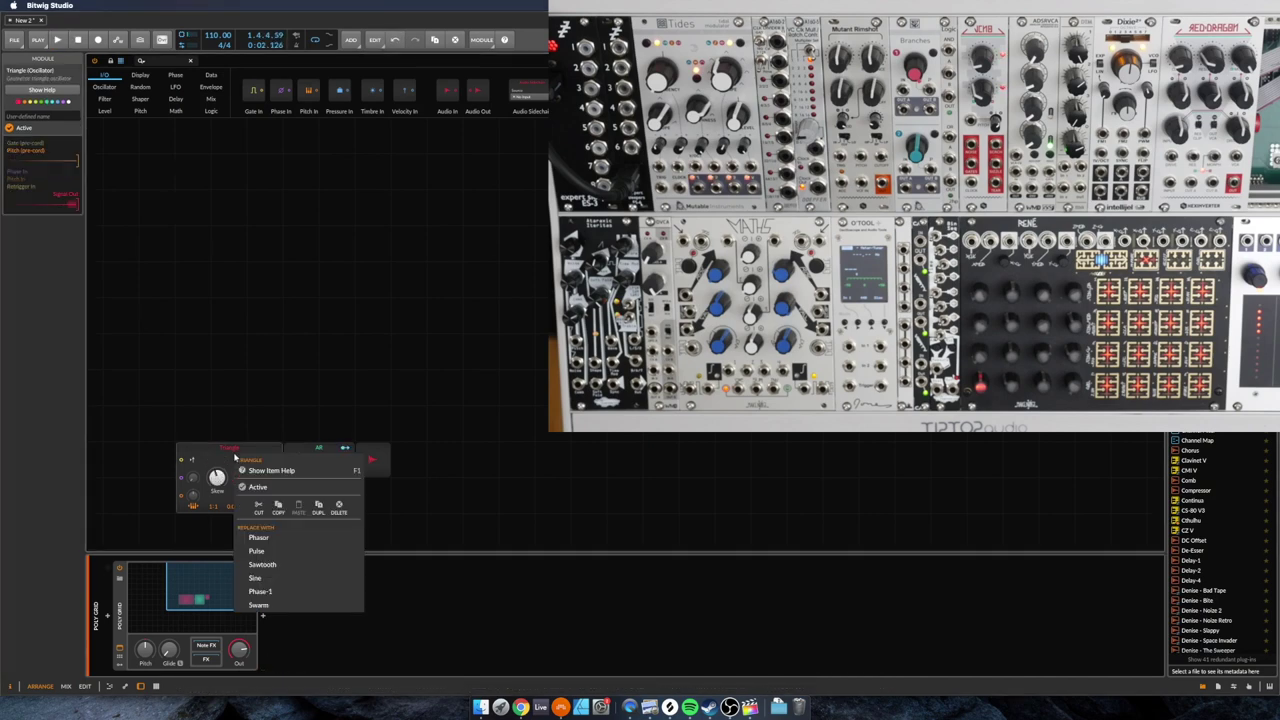
{"action": "left_click", "coordinate": [259, 566]}
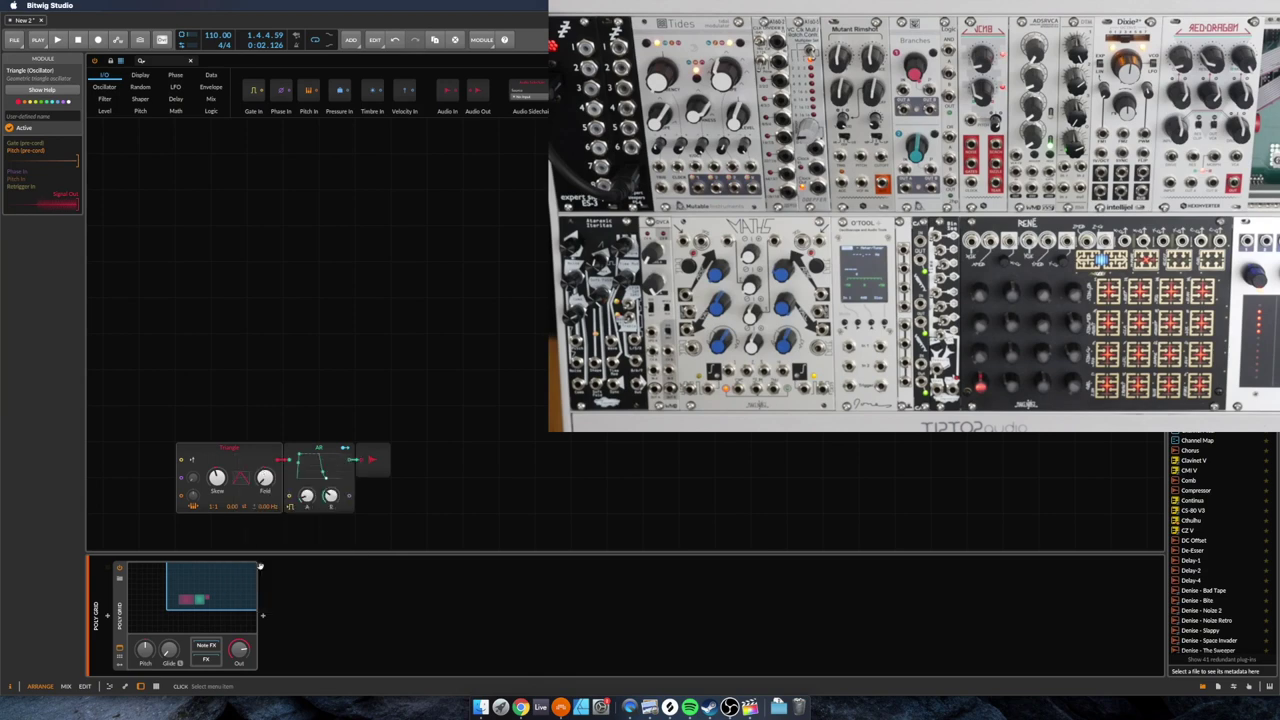
{"action": "right_click", "coordinate": [316, 457]}
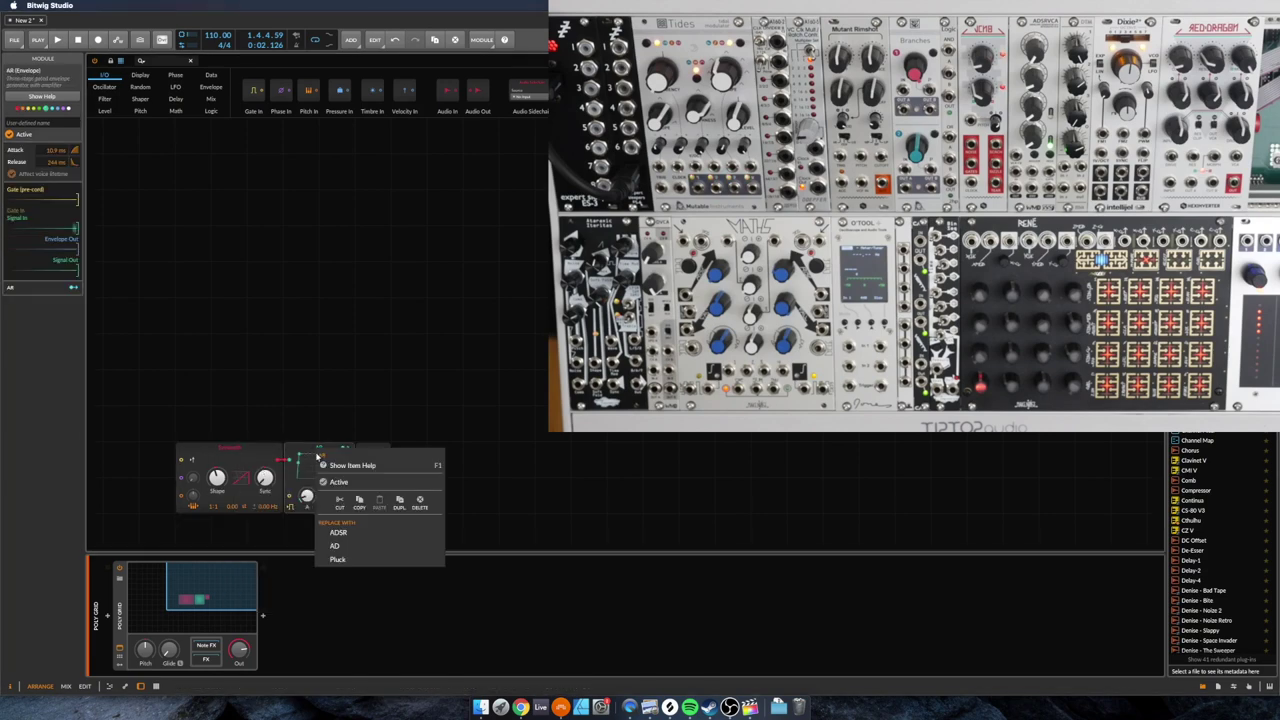
{"action": "left_click", "coordinate": [340, 533]}
Step: Start, stop and restart playback to audition the new patch
{"action": "key", "text": "space"}
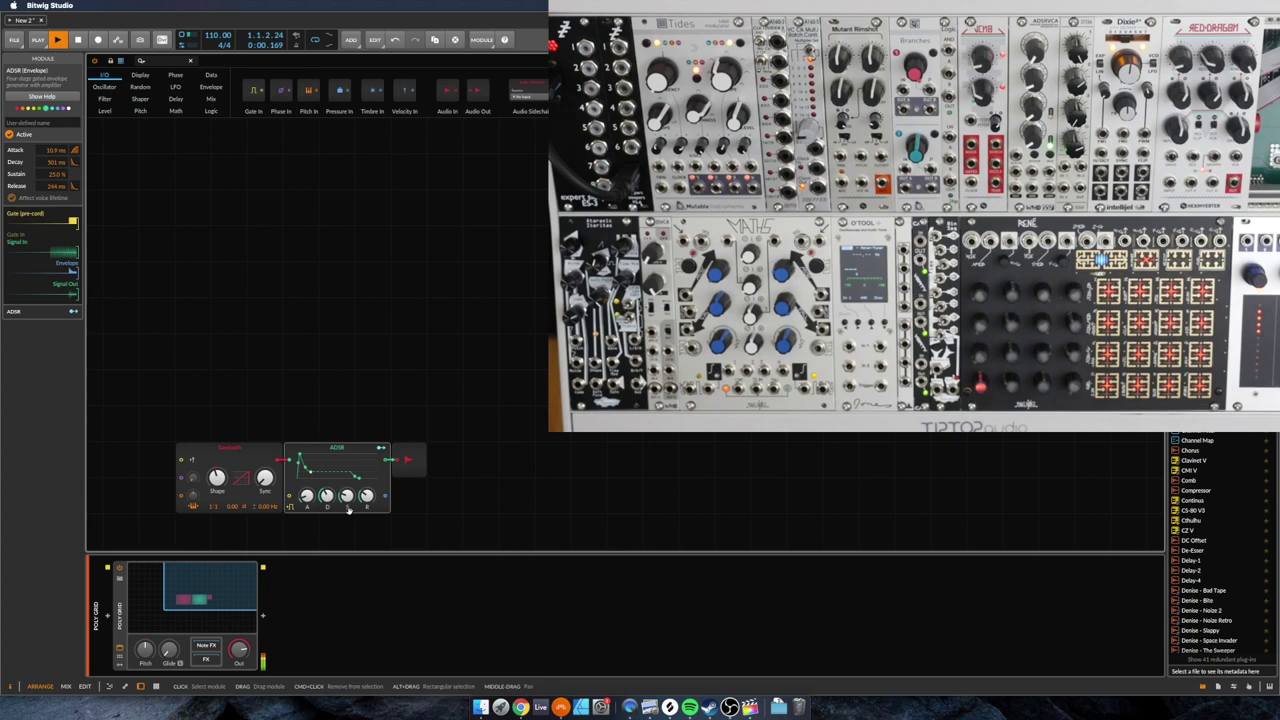
{"action": "key", "text": "space"}
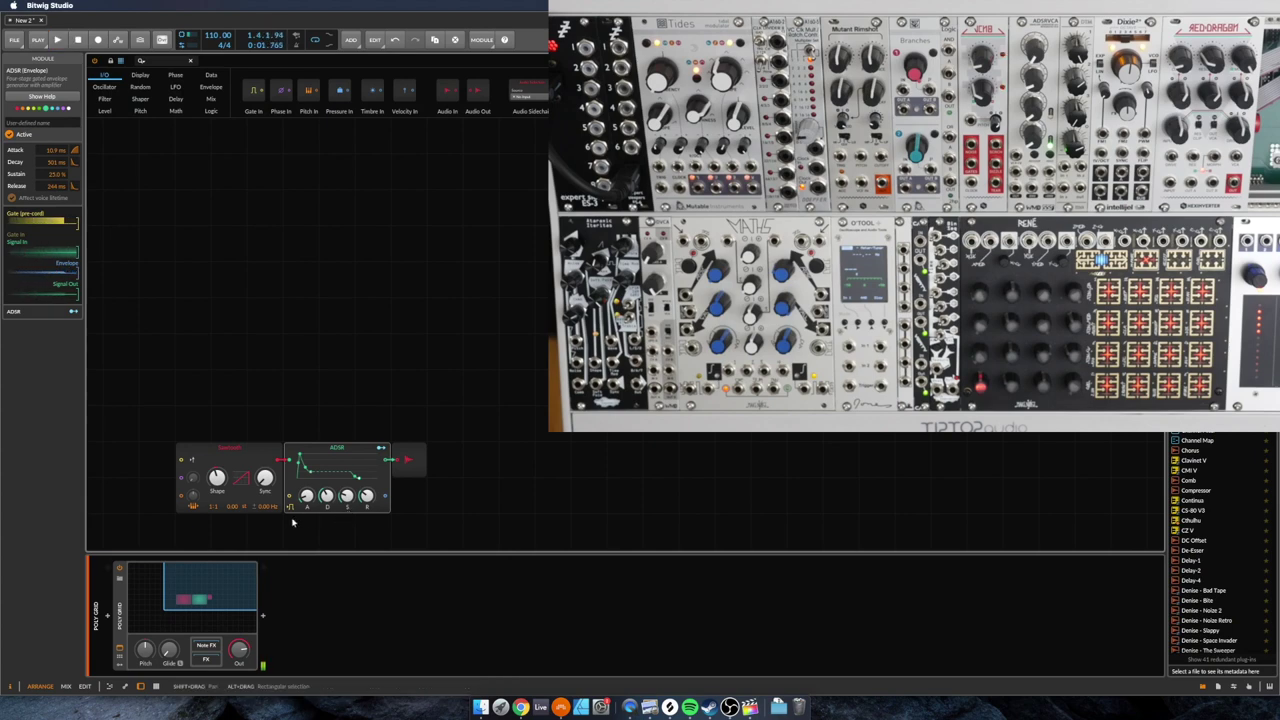
{"action": "key", "text": "space"}
{"action": "key", "text": "space"}
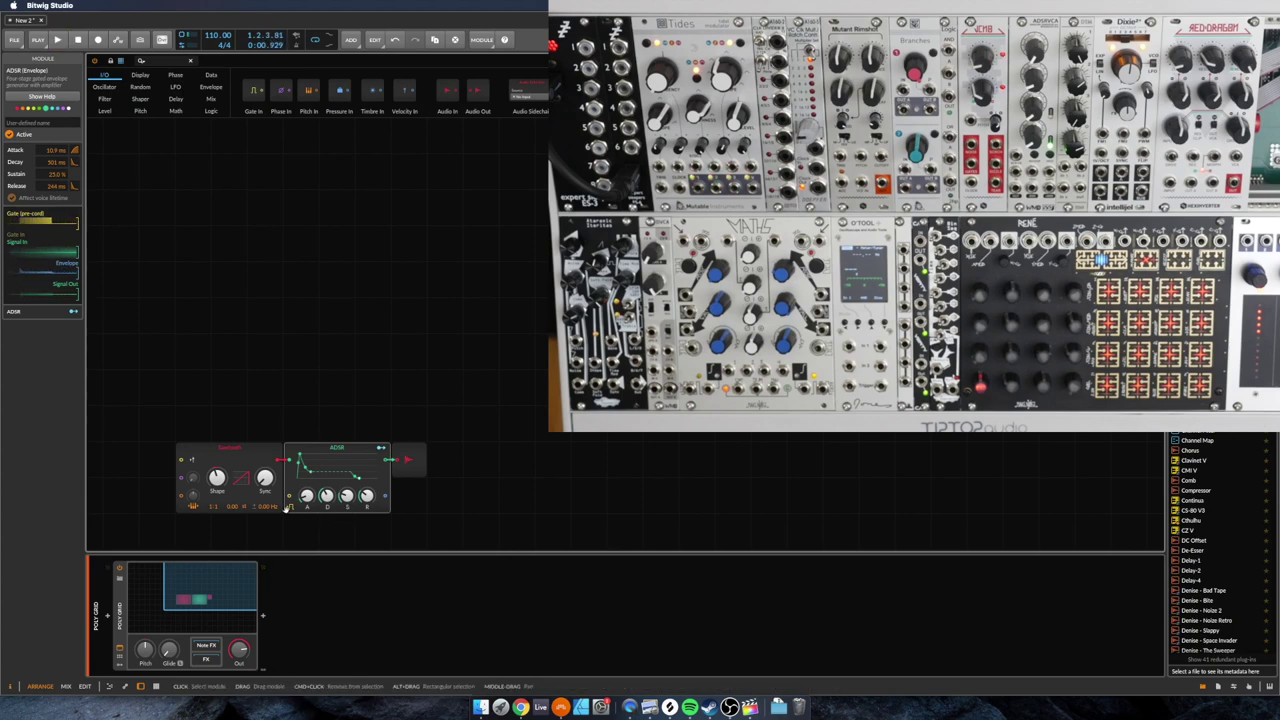
Step: Insert an Arpeggiator before the Poly Grid
{"action": "left_click", "coordinate": [108, 618]}
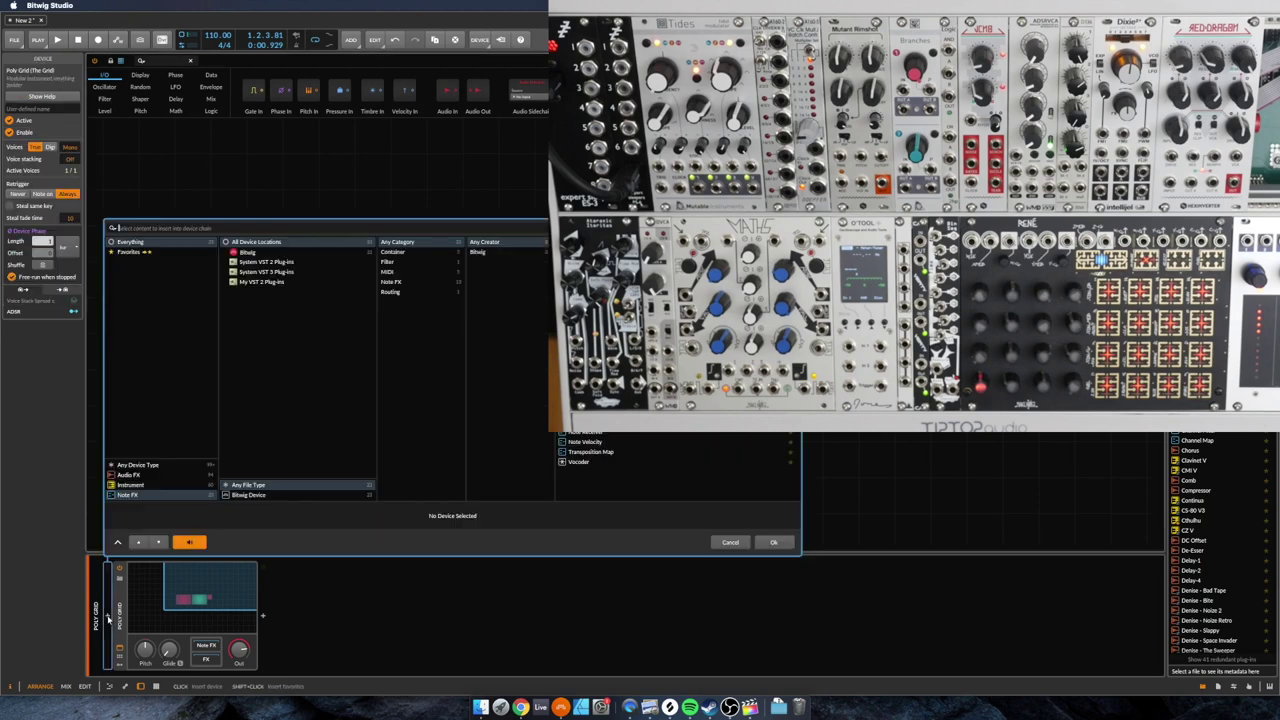
{"action": "type", "text": "arp"}
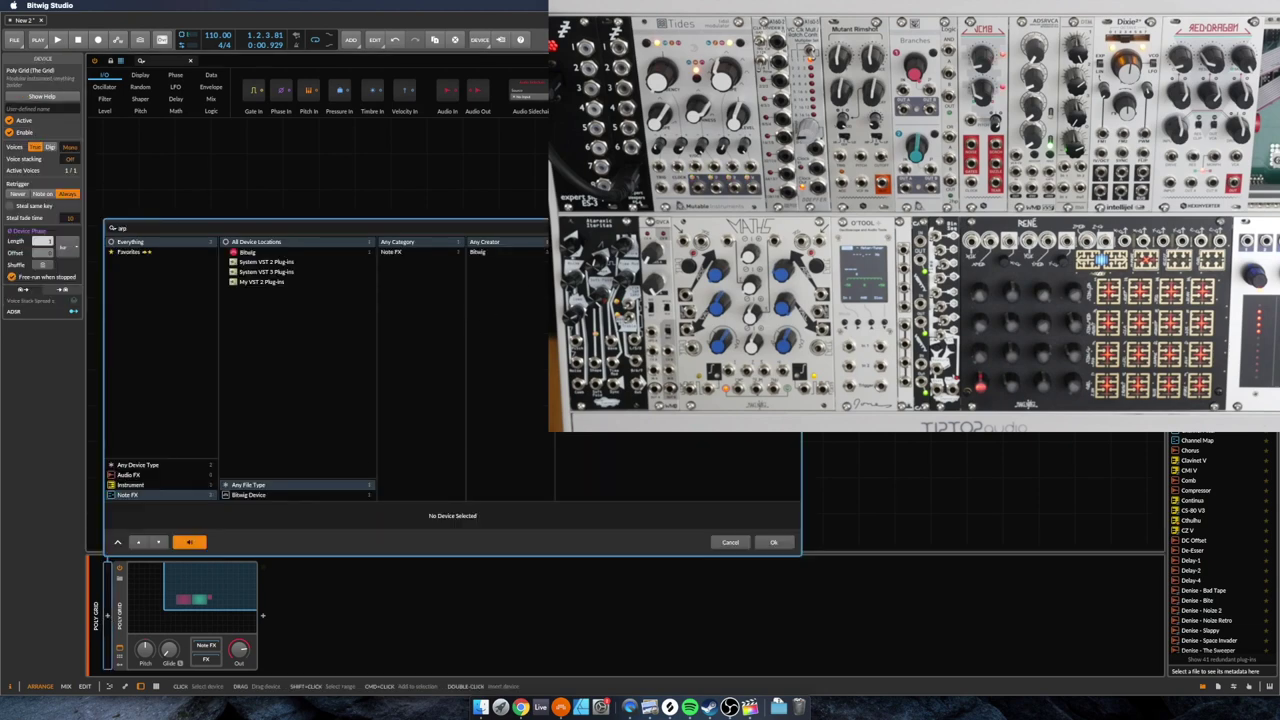
{"action": "key", "text": "Return"}
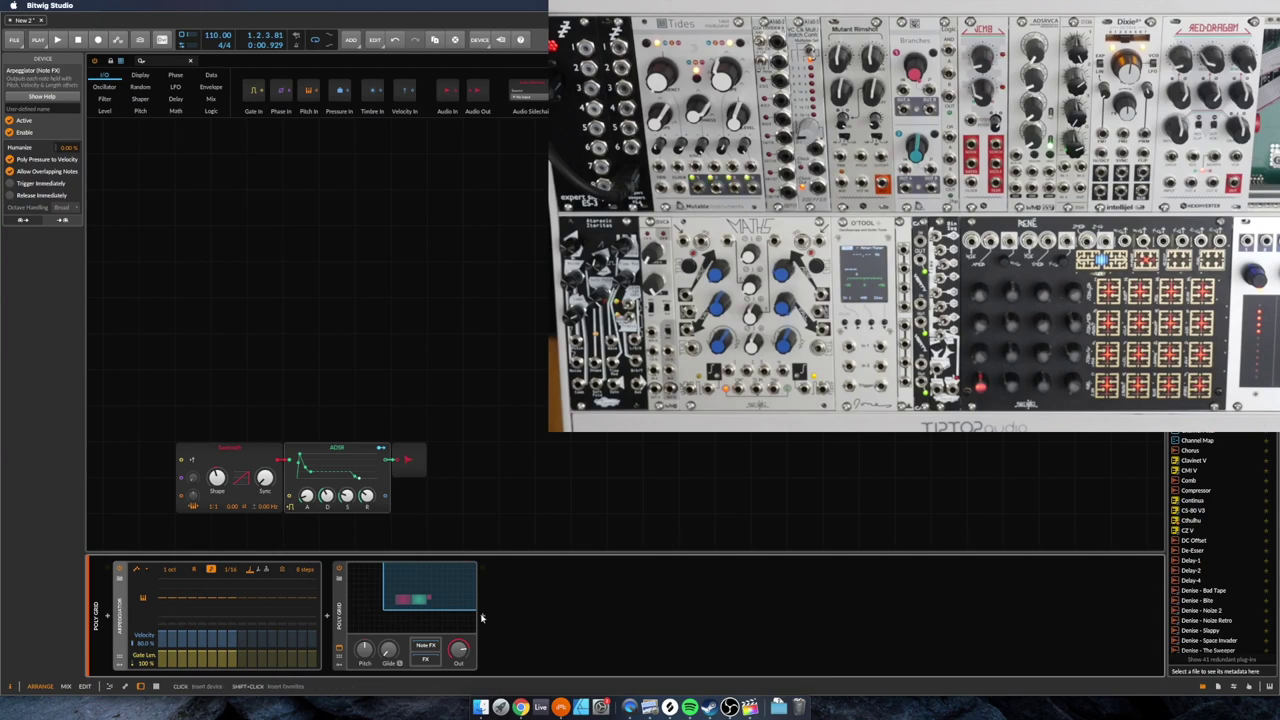
Step: Insert a Raum reverb after the Poly Grid
{"action": "left_click", "coordinate": [481, 617]}
{"action": "type", "text": "eco"}
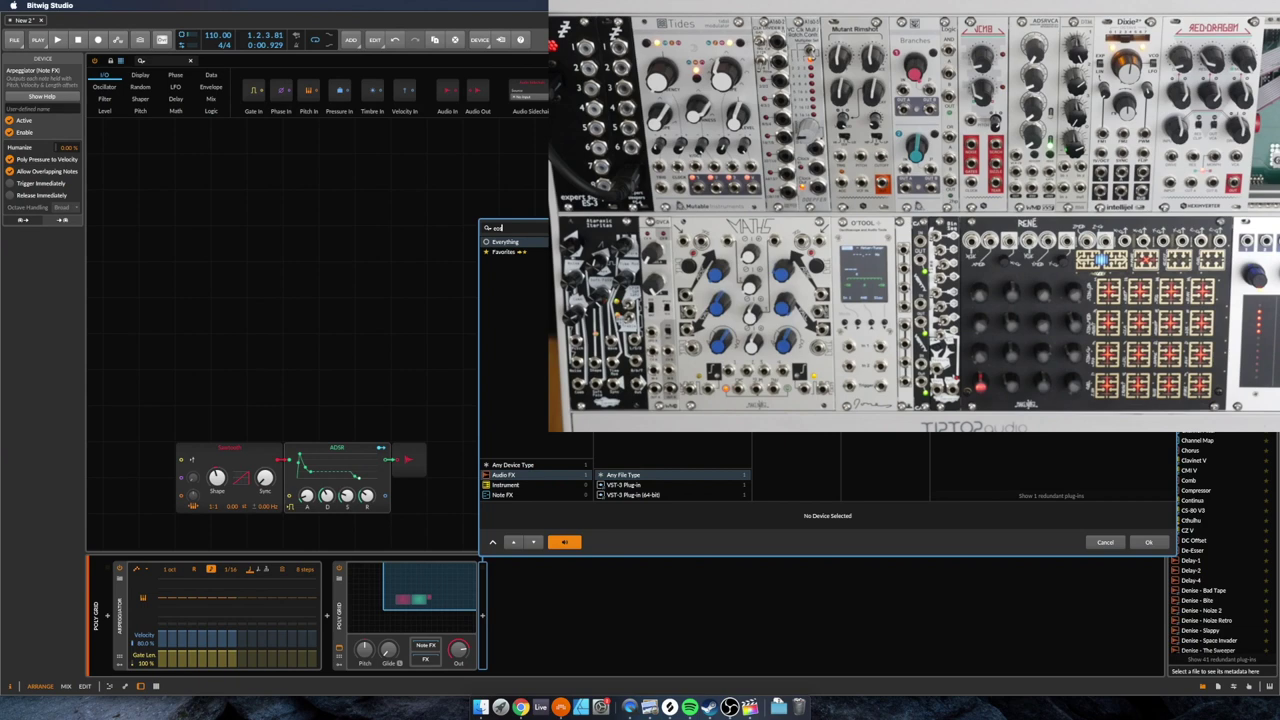
{"action": "key", "text": "ctrl+a"}
{"action": "type", "text": "raum"}
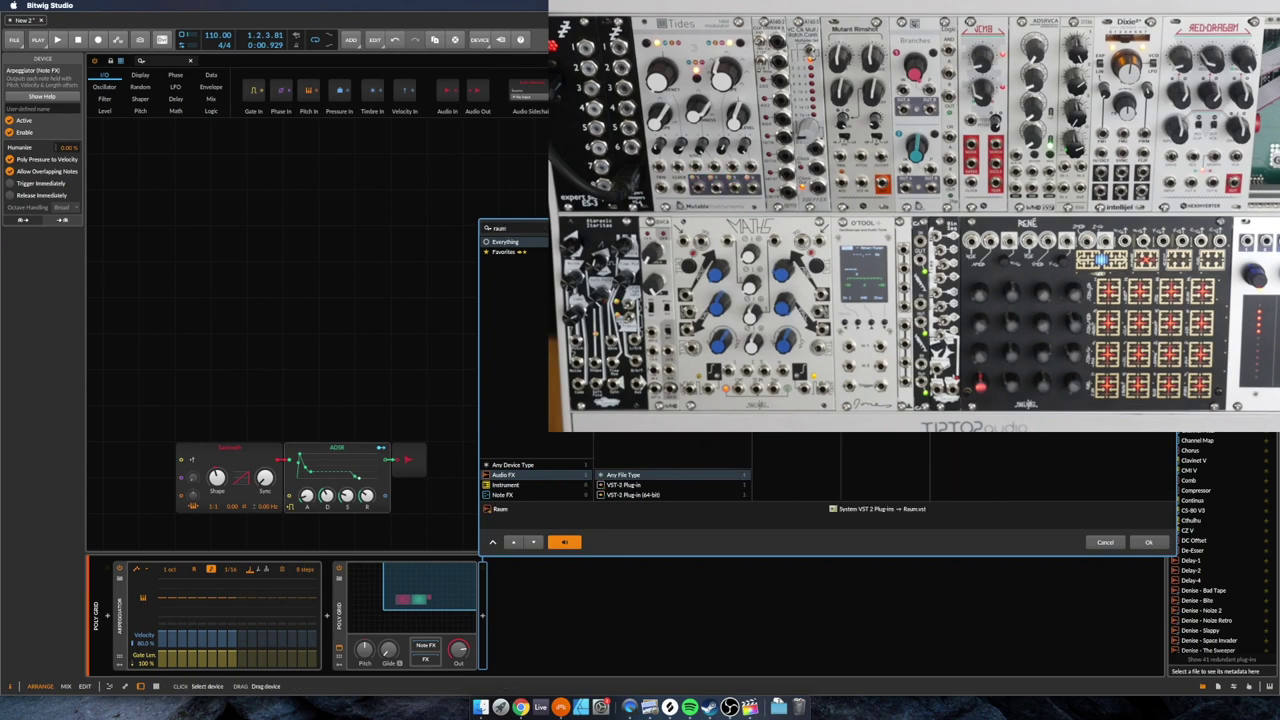
{"action": "key", "text": "Return"}
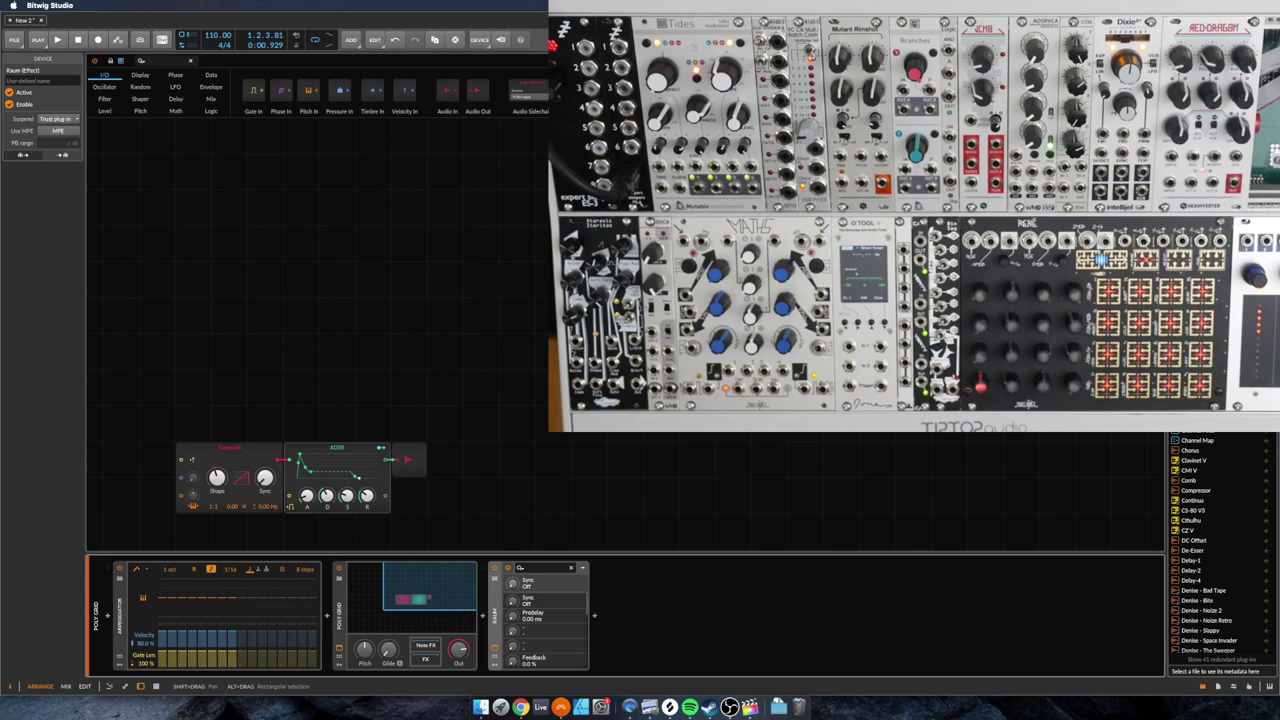
Step: Load Raum's Dark Medium preset and close the reverb window
{"action": "left_click", "coordinate": [405, 420]}
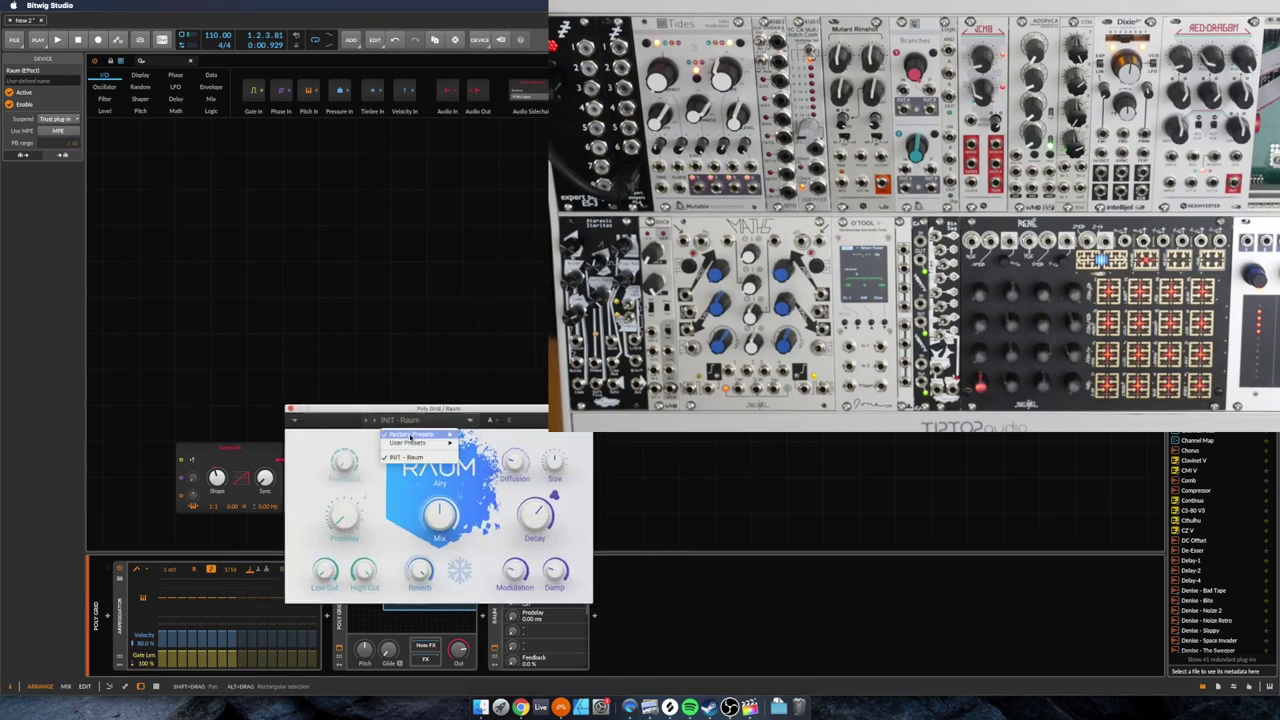
{"action": "mouse_move", "coordinate": [415, 436]}
{"action": "left_click", "coordinate": [490, 450]}
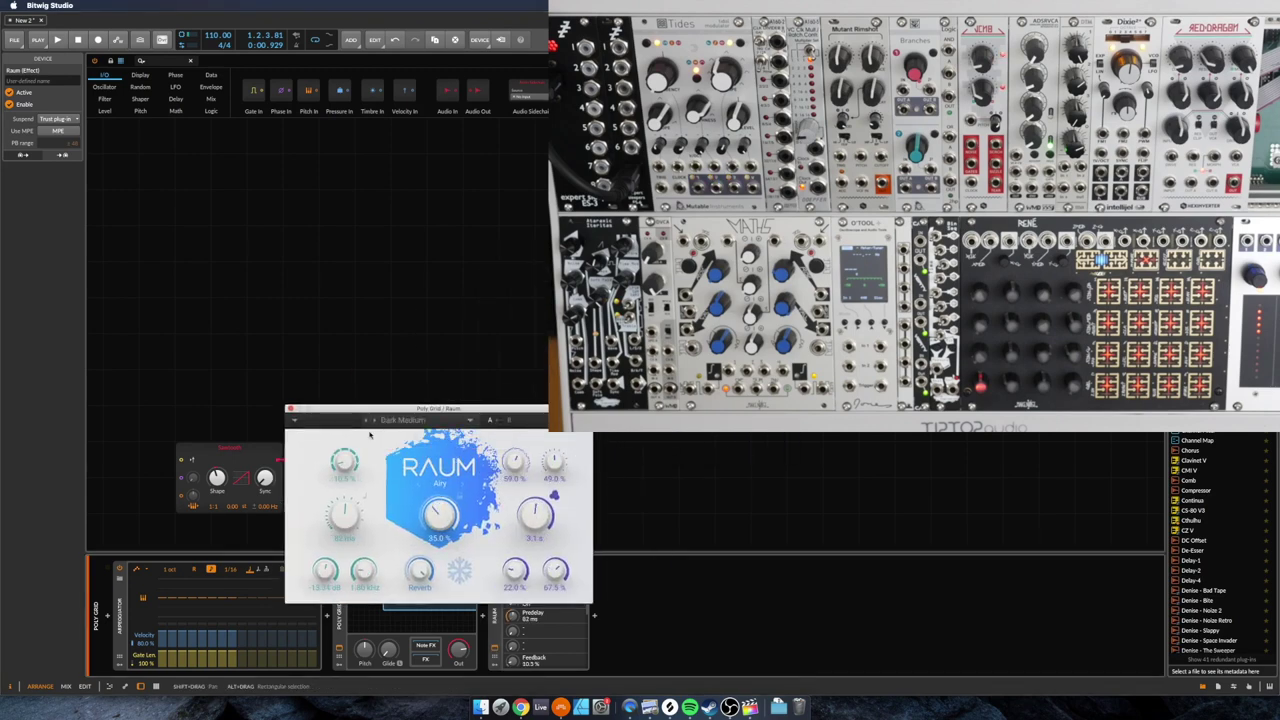
{"action": "left_click", "coordinate": [289, 409]}
Step: Briefly play and stop, then drag the Sawtooth oscillator left, away from the ADSR
{"action": "key", "text": "space"}
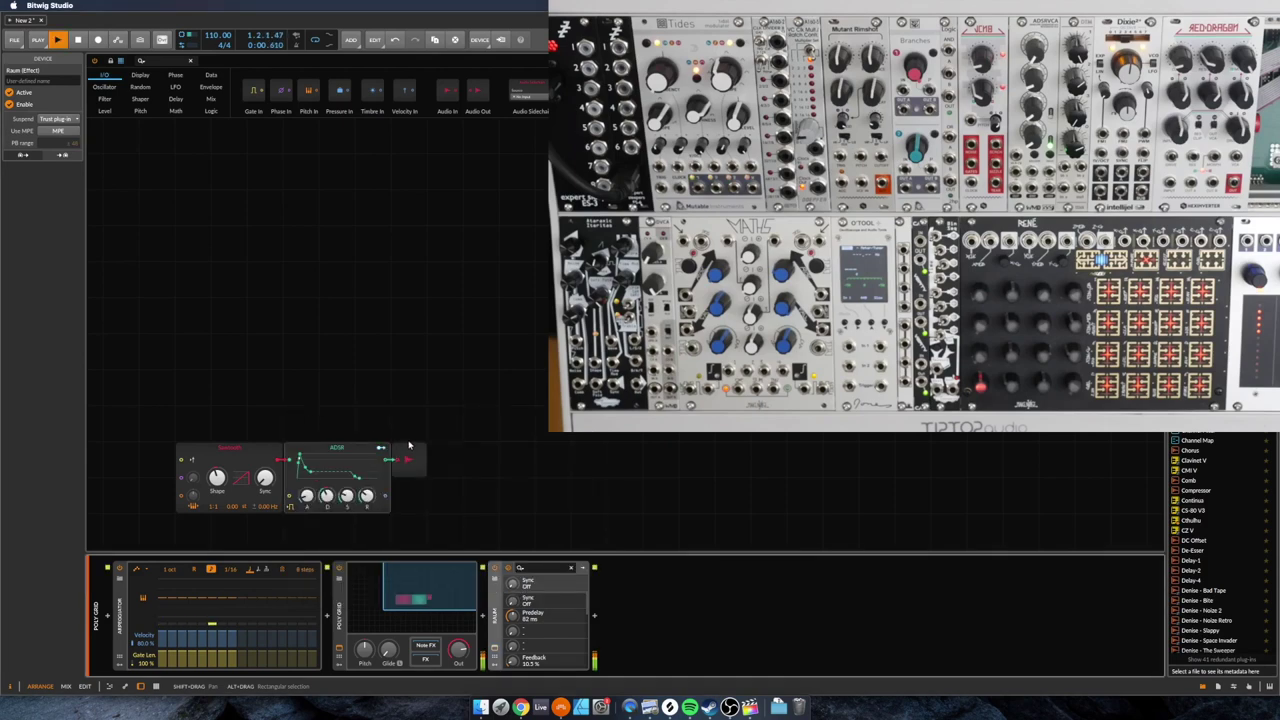
{"action": "key", "text": "space"}
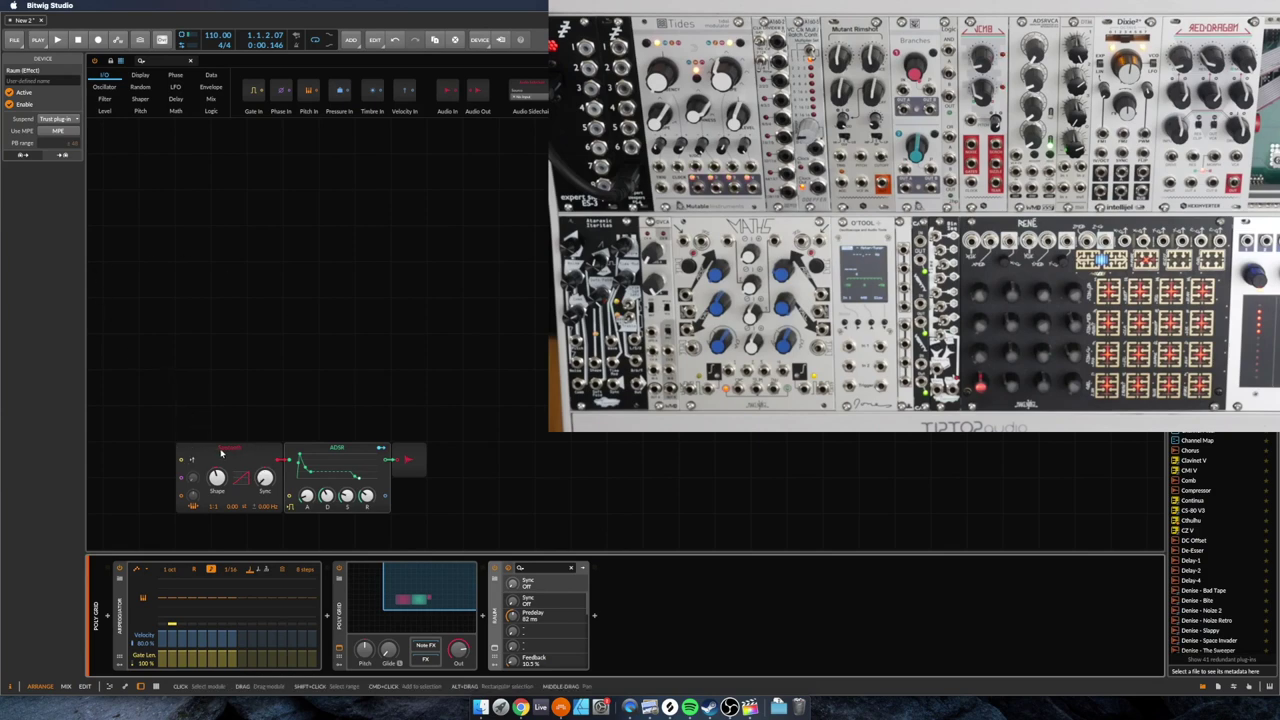
{"action": "left_click_drag", "start_coordinate": [215, 455], "coordinate": [286, 464]}
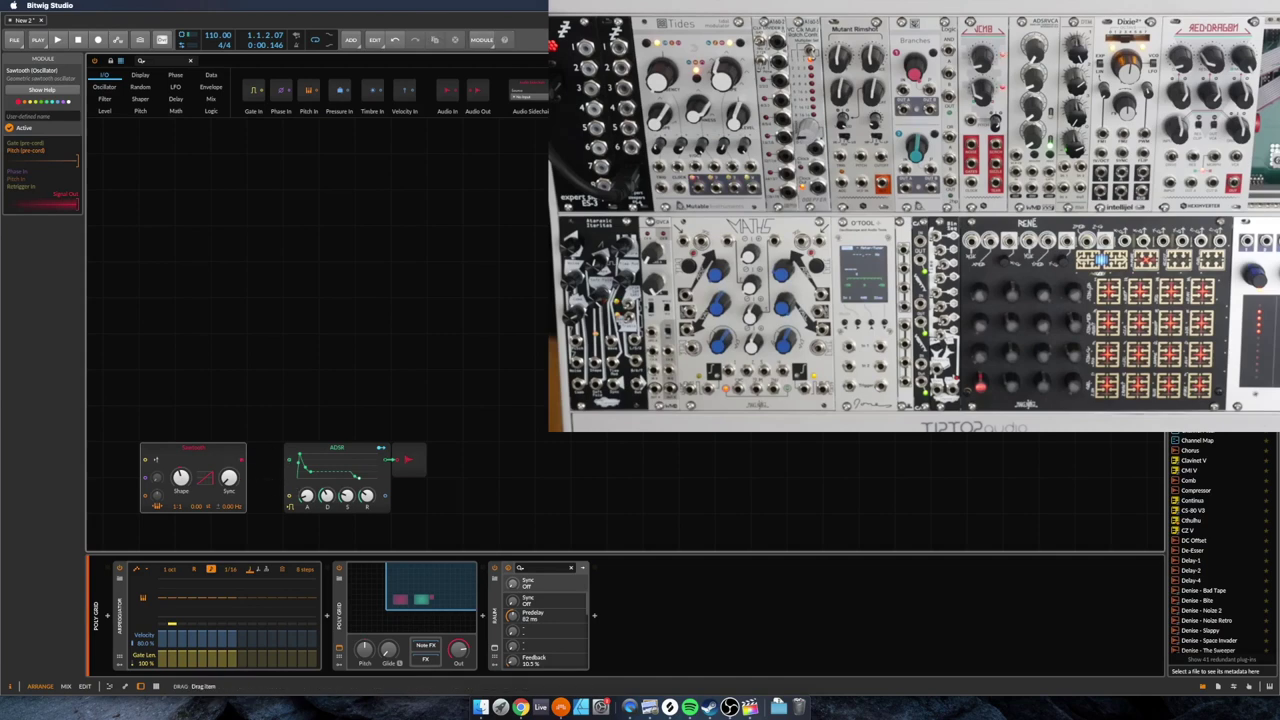
Step: Add an HW Out after the Sawtooth sending to ES 1, and raise Sync to +7.44 st
{"action": "left_click", "coordinate": [240, 460]}
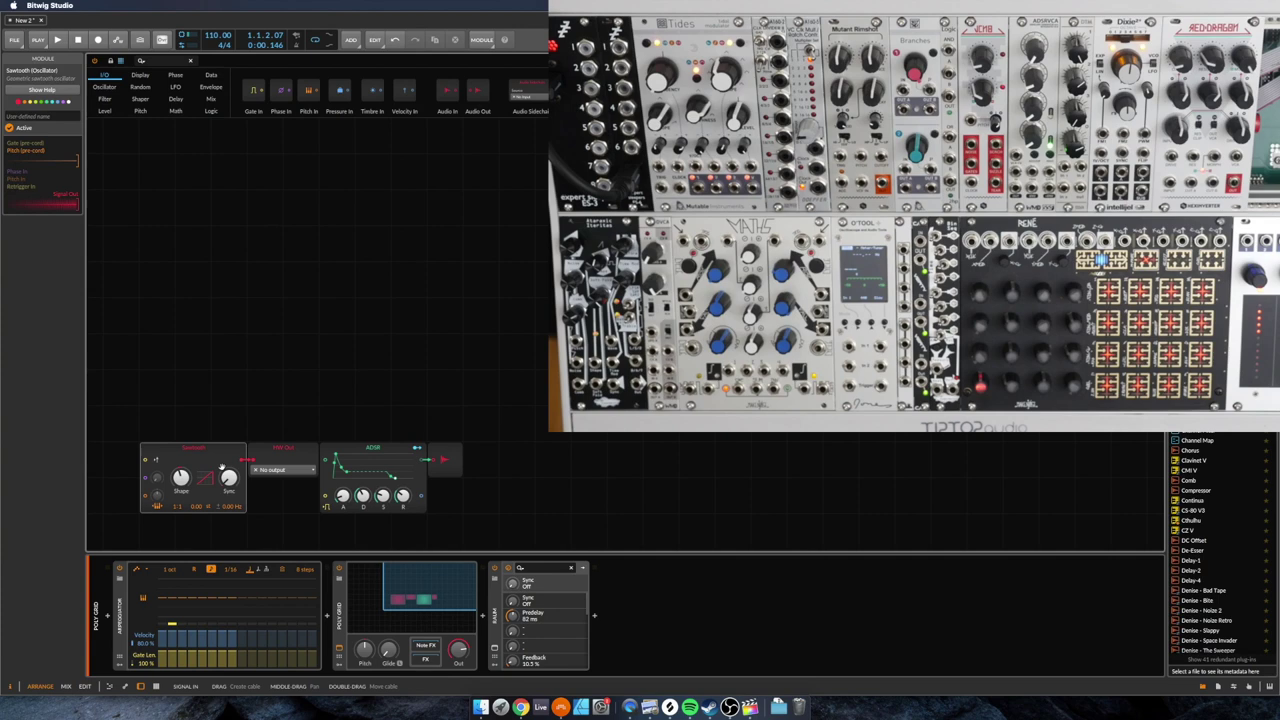
{"action": "left_click", "coordinate": [284, 470]}
{"action": "left_click", "coordinate": [292, 556]}
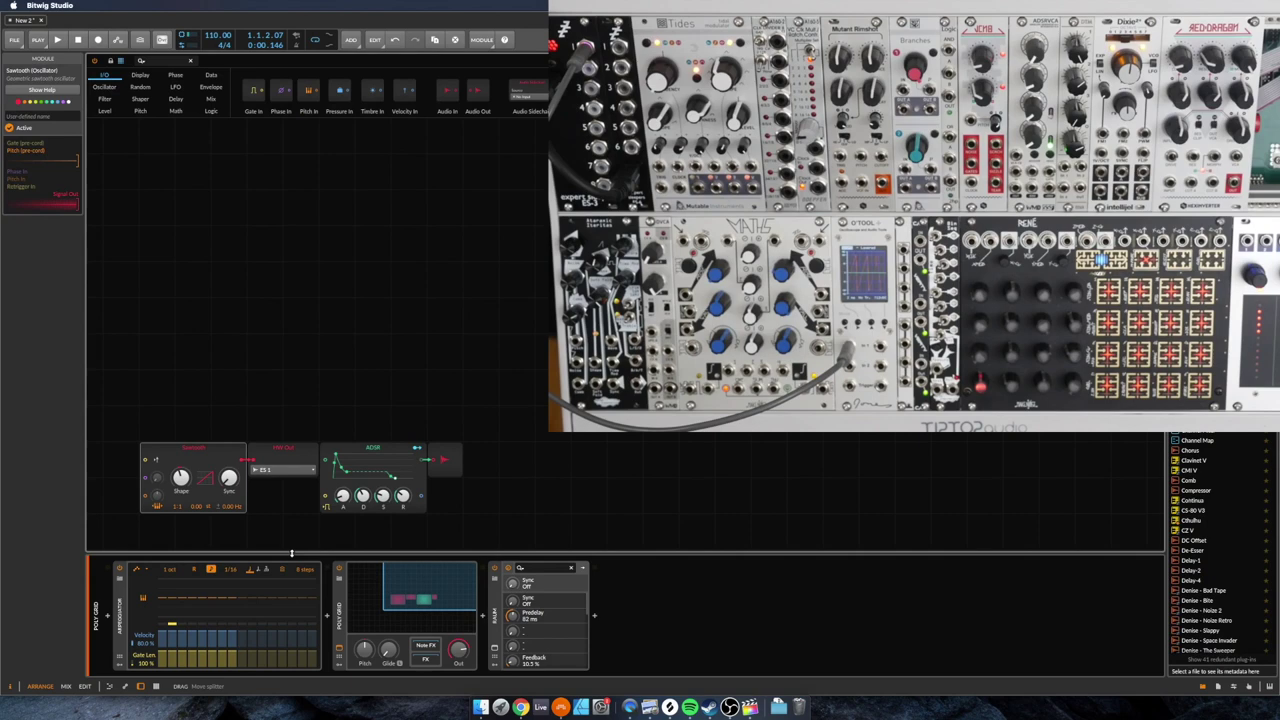
{"action": "mouse_move", "coordinate": [229, 477]}
{"action": "left_mouse_down"}
{"action": "mouse_move", "coordinate": [229, 464]}
{"action": "mouse_move", "coordinate": [229, 480]}
{"action": "left_mouse_up"}
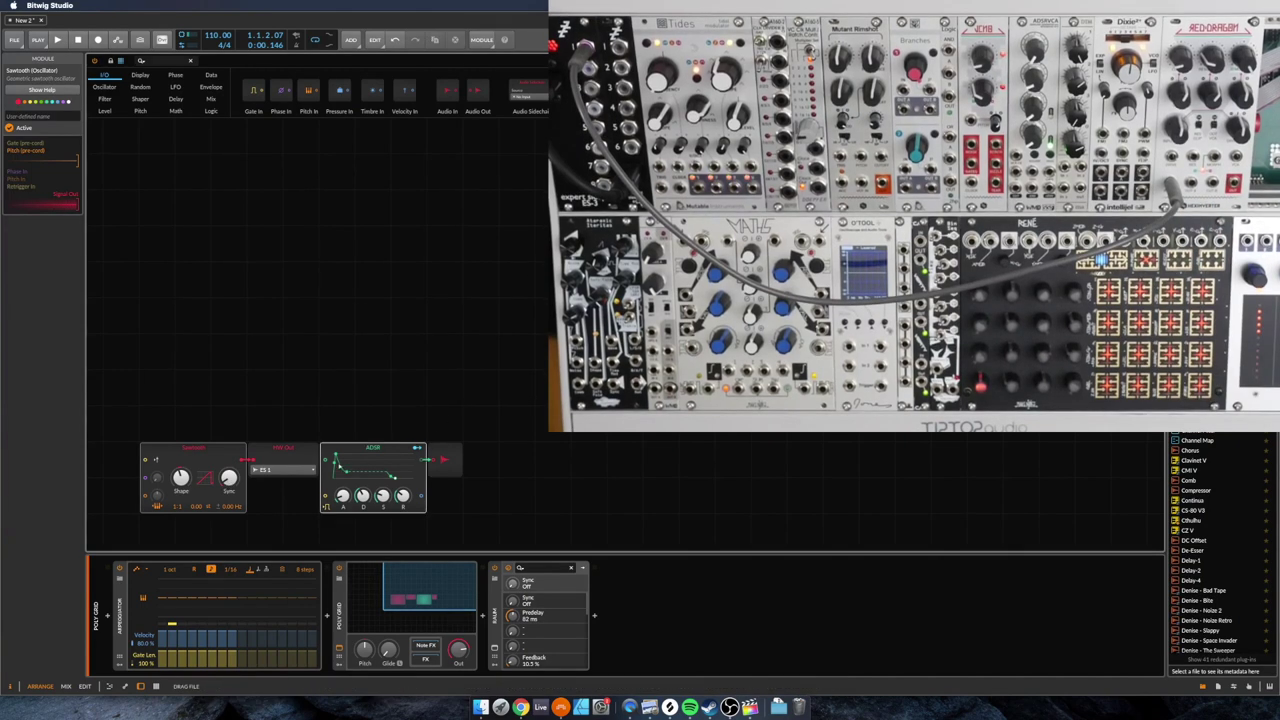
Step: Place an HW In module with source ES 1 between HW Out and ADSR, then start playback
{"action": "left_click", "coordinate": [326, 462]}
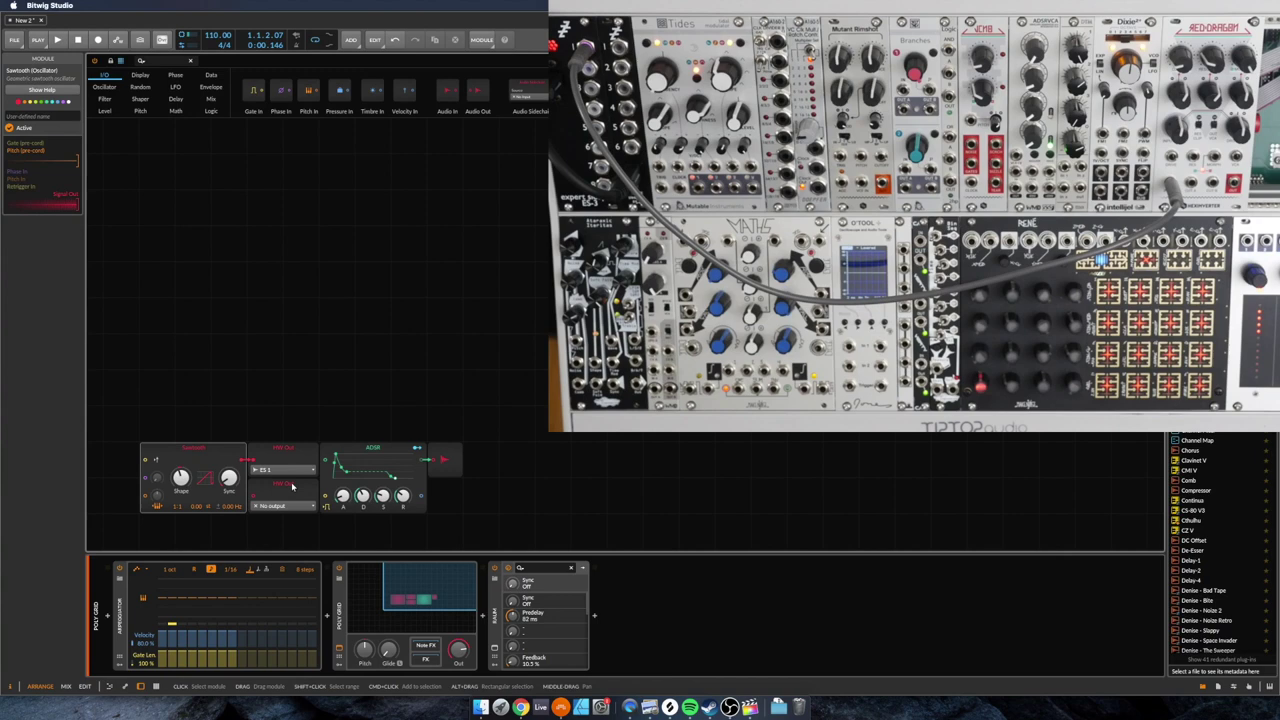
{"action": "left_click", "coordinate": [285, 452]}
{"action": "left_click_drag", "start_coordinate": [446, 92], "coordinate": [326, 471]}
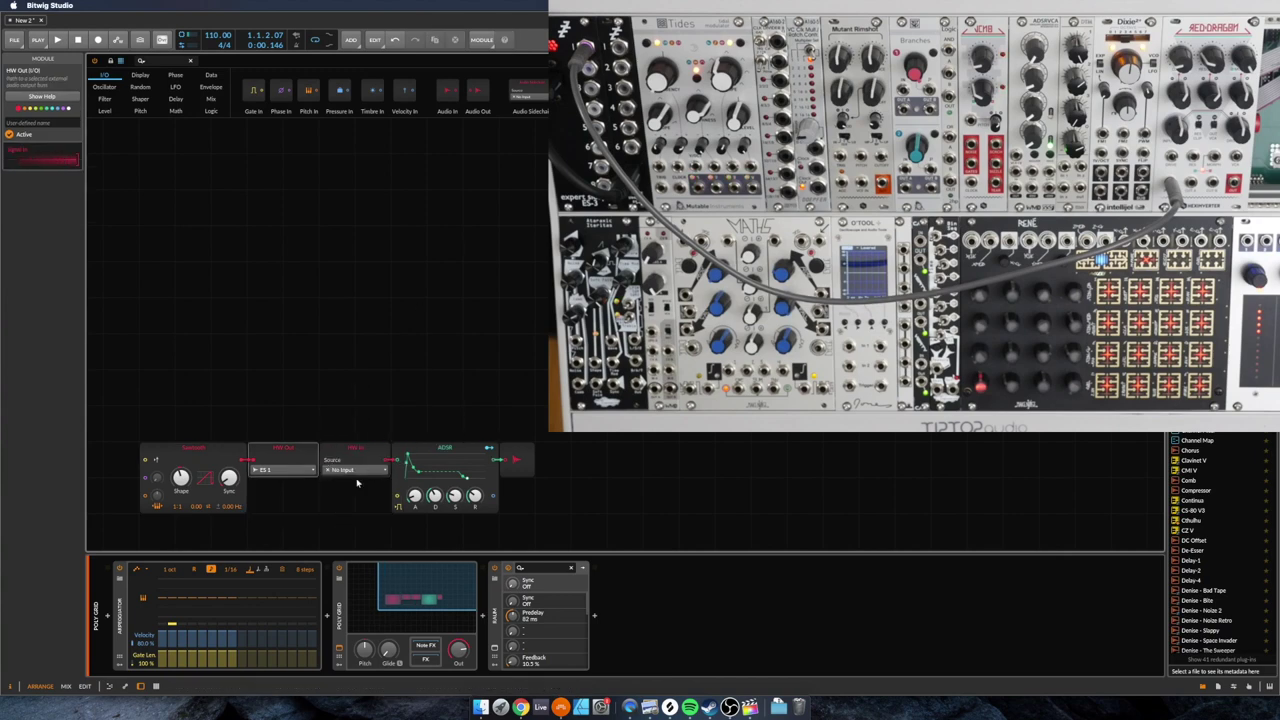
{"action": "left_click", "coordinate": [355, 475]}
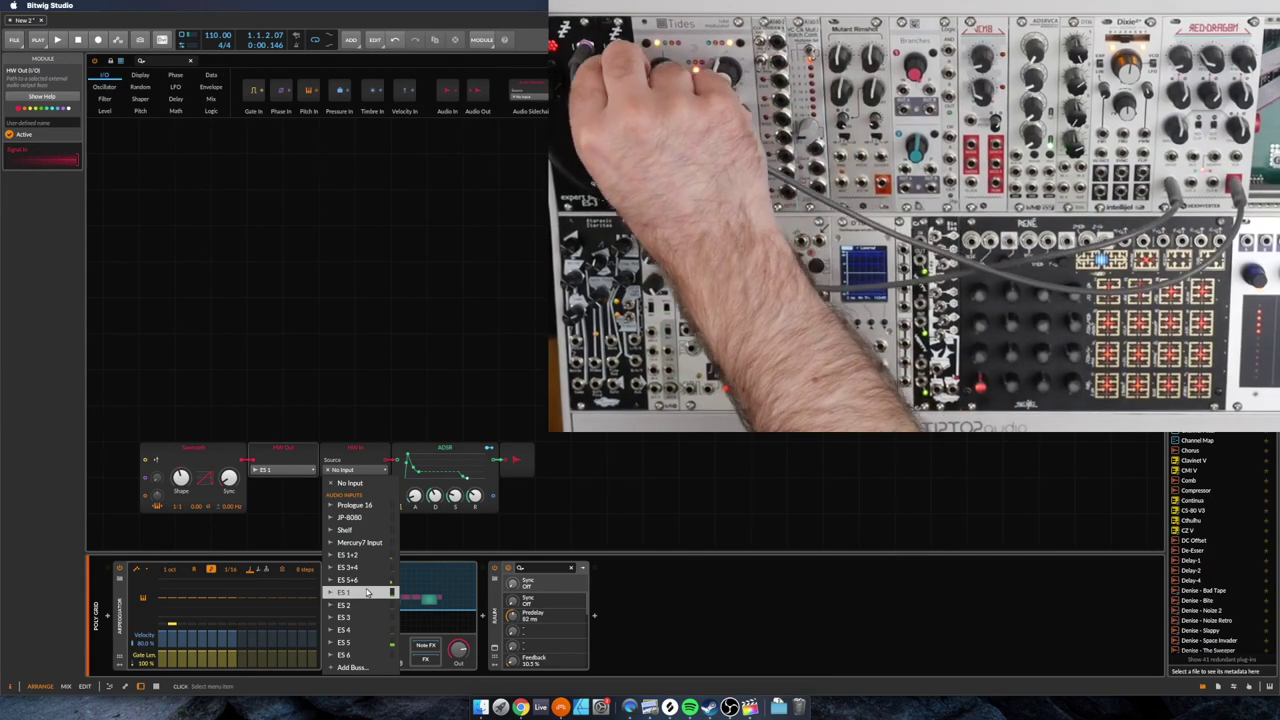
{"action": "left_click", "coordinate": [366, 593]}
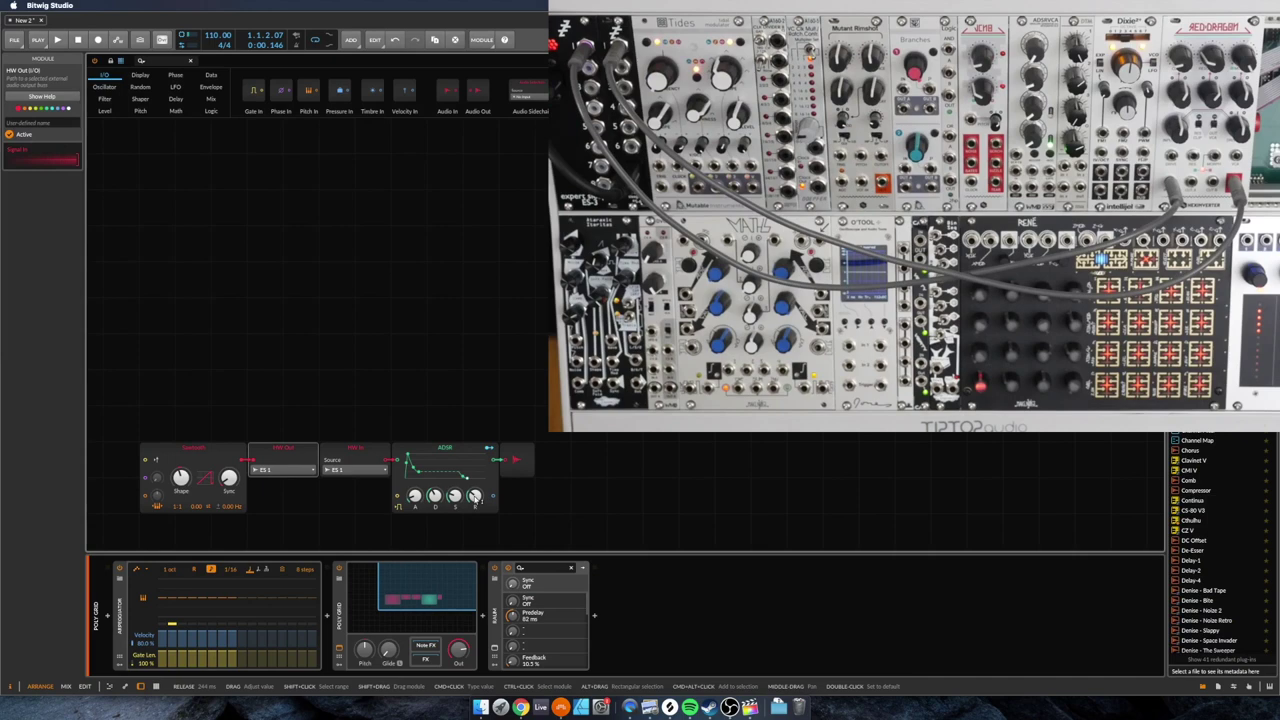
{"action": "key", "text": "space"}
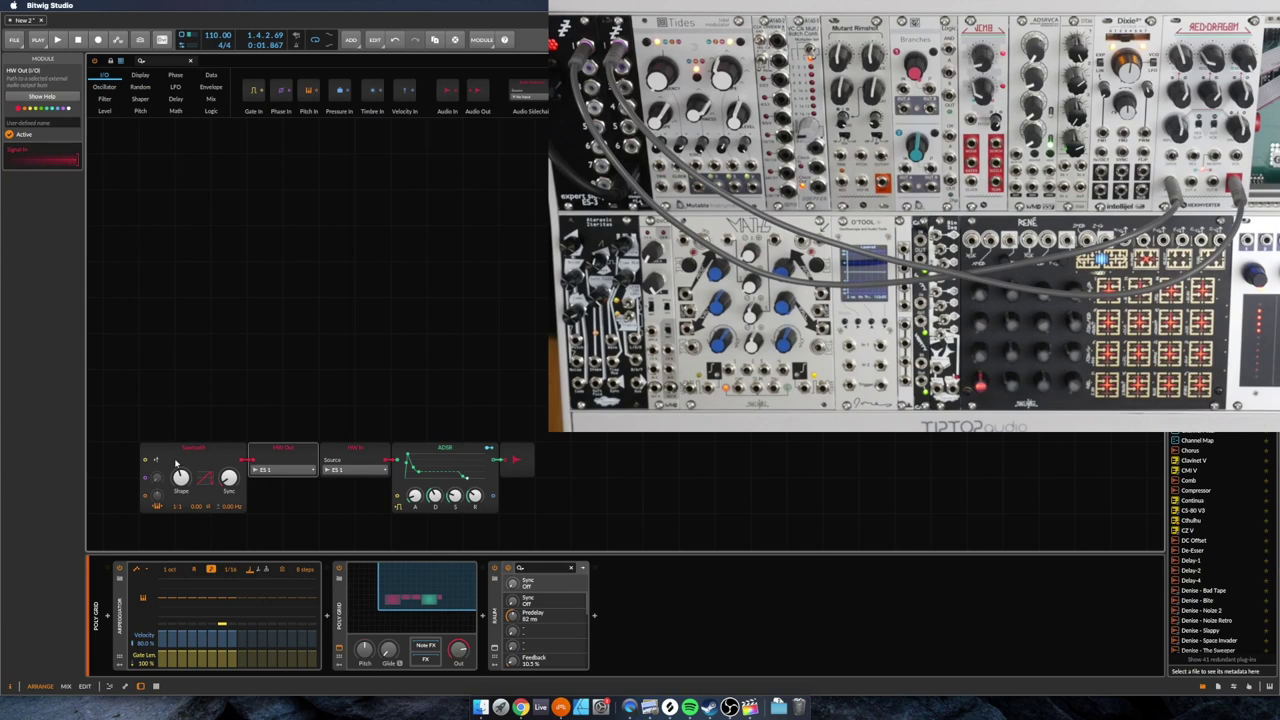
{"action": "left_click", "coordinate": [207, 460]}
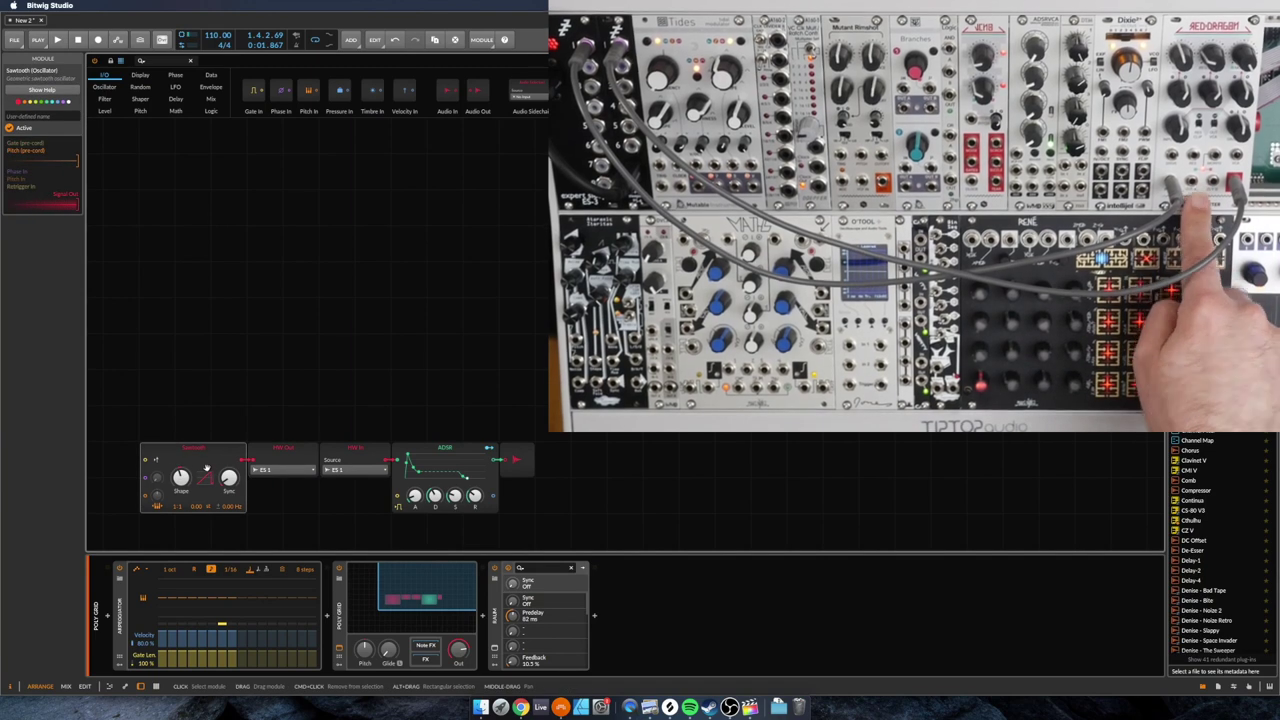
{"action": "left_click", "coordinate": [438, 471]}
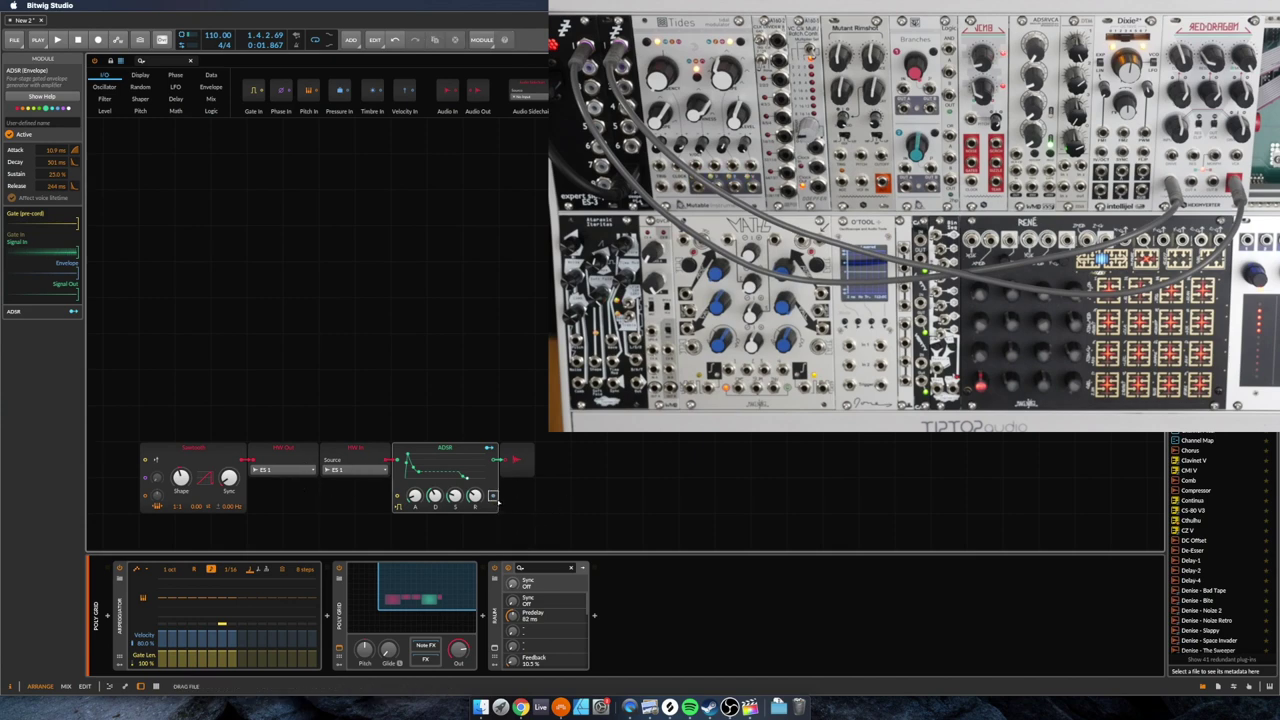
Step: Patch a CV Out from the ADSR output and set its destination to ES 2
{"action": "left_click_drag", "start_coordinate": [492, 495], "coordinate": [519, 497]}
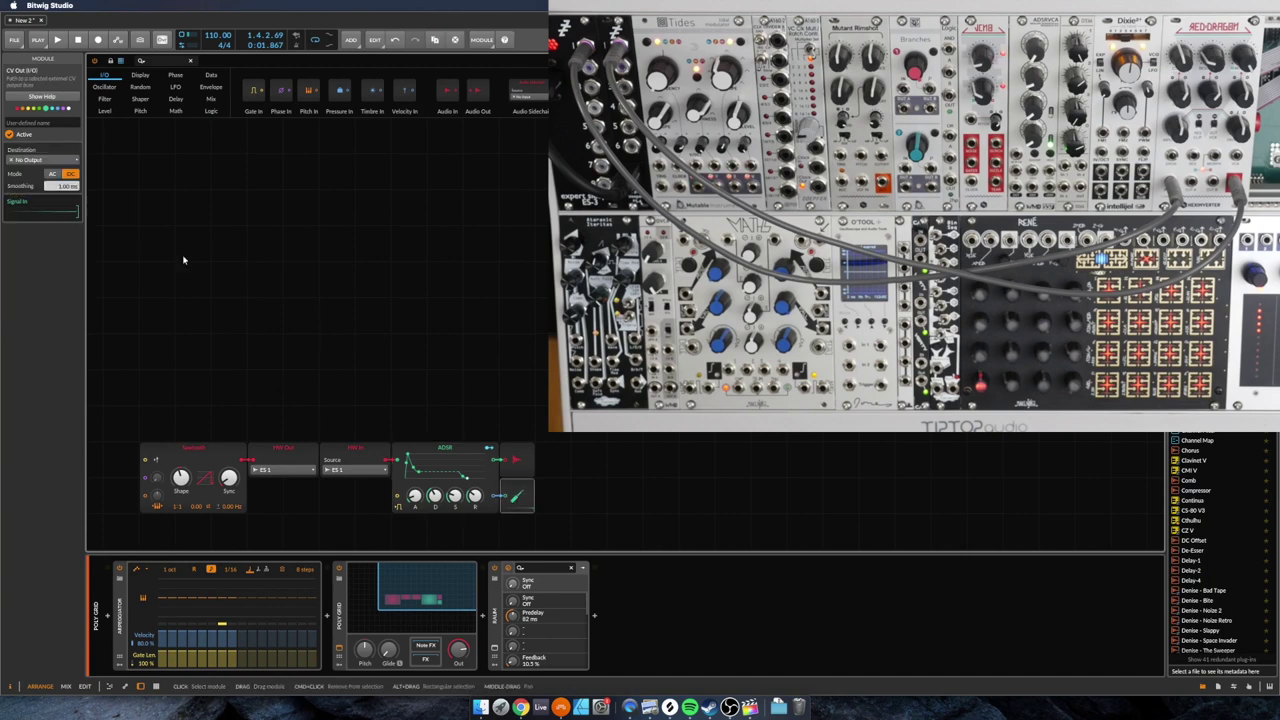
{"action": "left_click", "coordinate": [58, 160]}
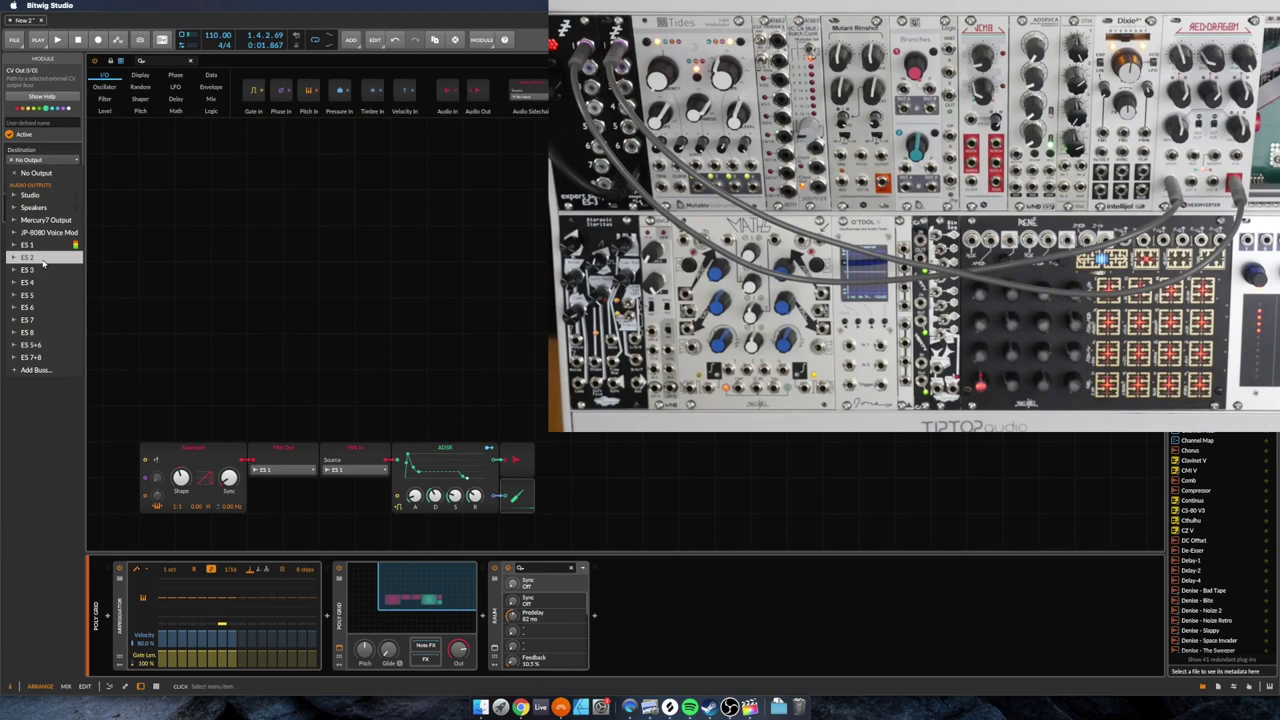
{"action": "left_click", "coordinate": [44, 261]}
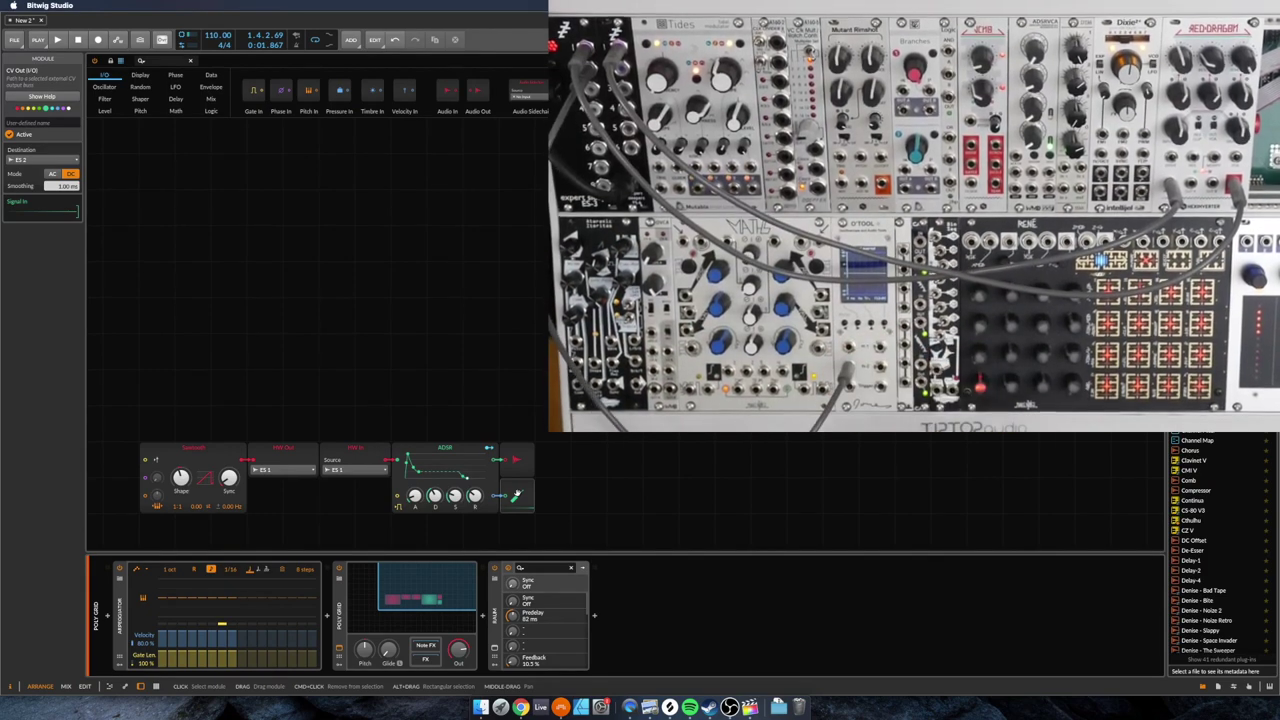
Step: Start, stop and restart playback to hear the routing
{"action": "key", "text": "space"}
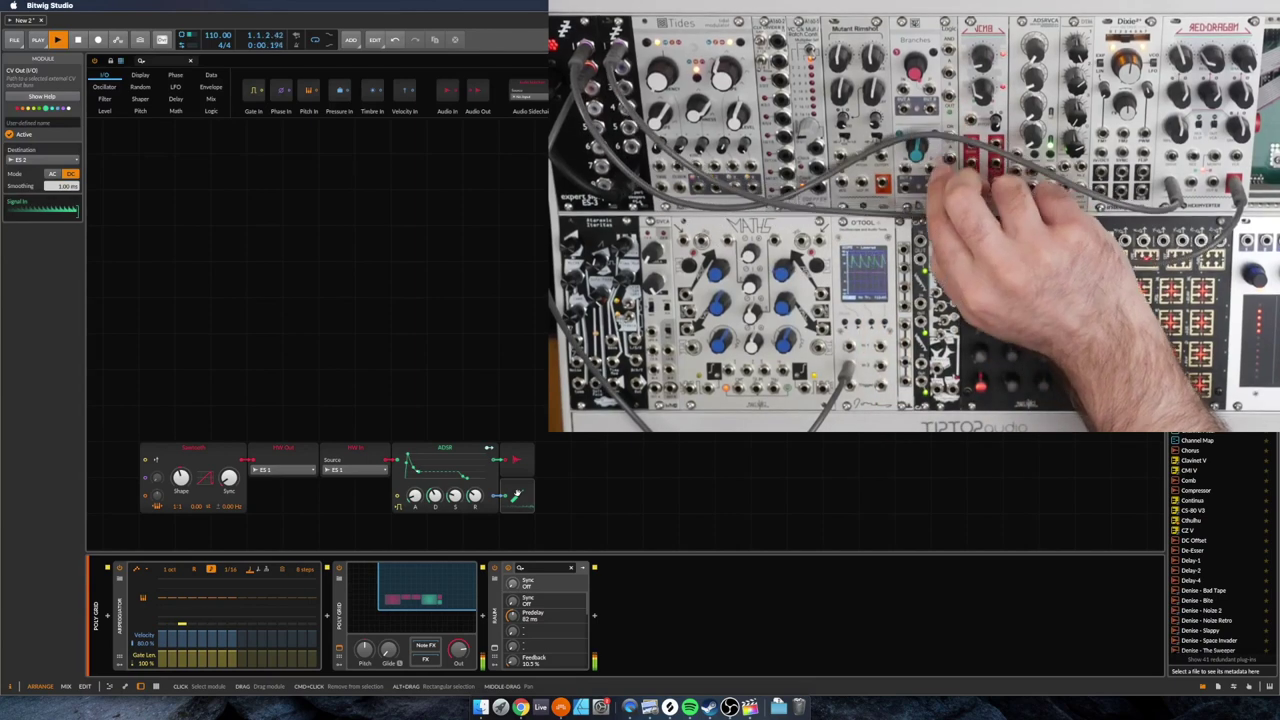
{"action": "key", "text": "space"}
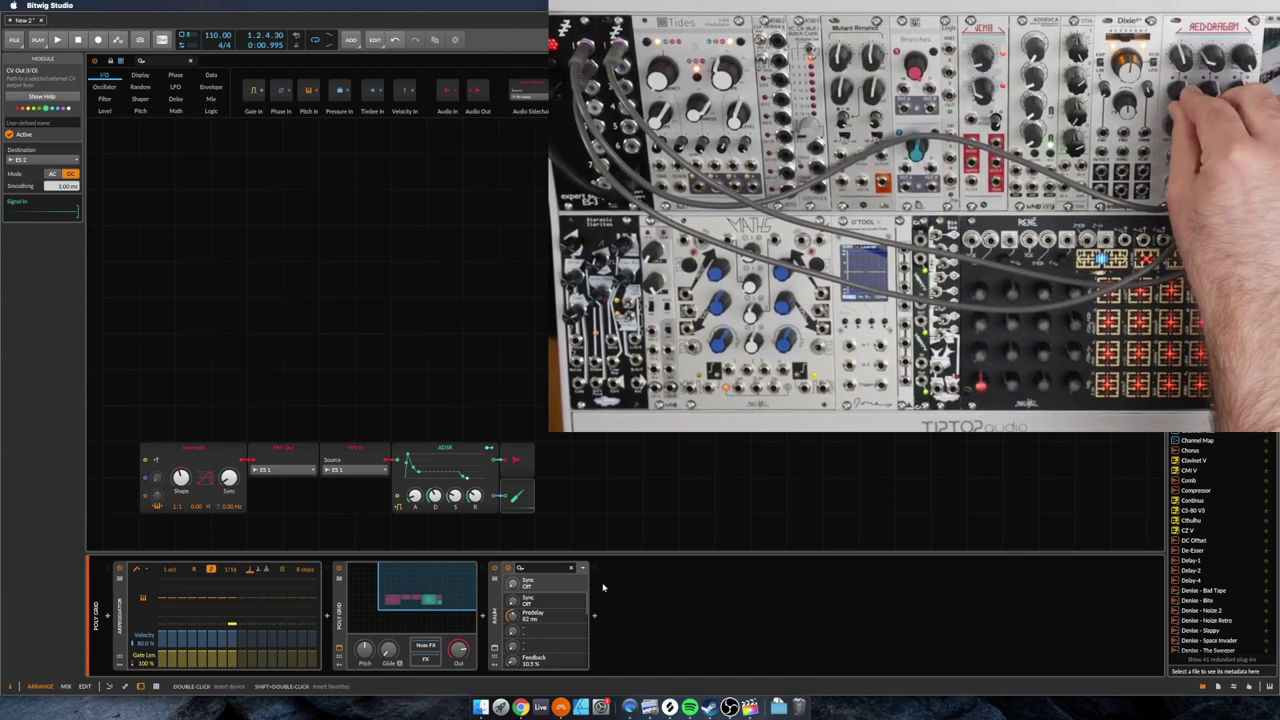
{"action": "key", "text": "space"}
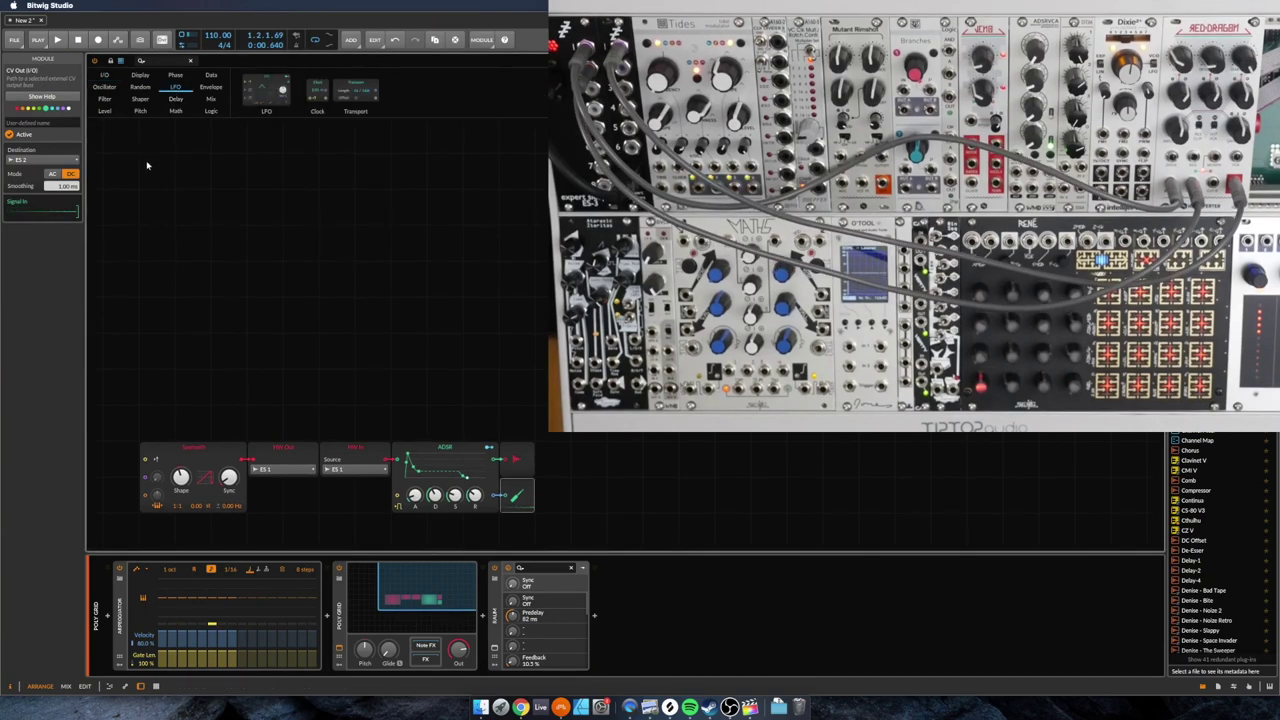
Step: Drag LFO, Chebyshev shaper, Low-pass LD and Comb filter modules above the Sawtooth, then switch to OBS
{"action": "left_click", "coordinate": [175, 75]}
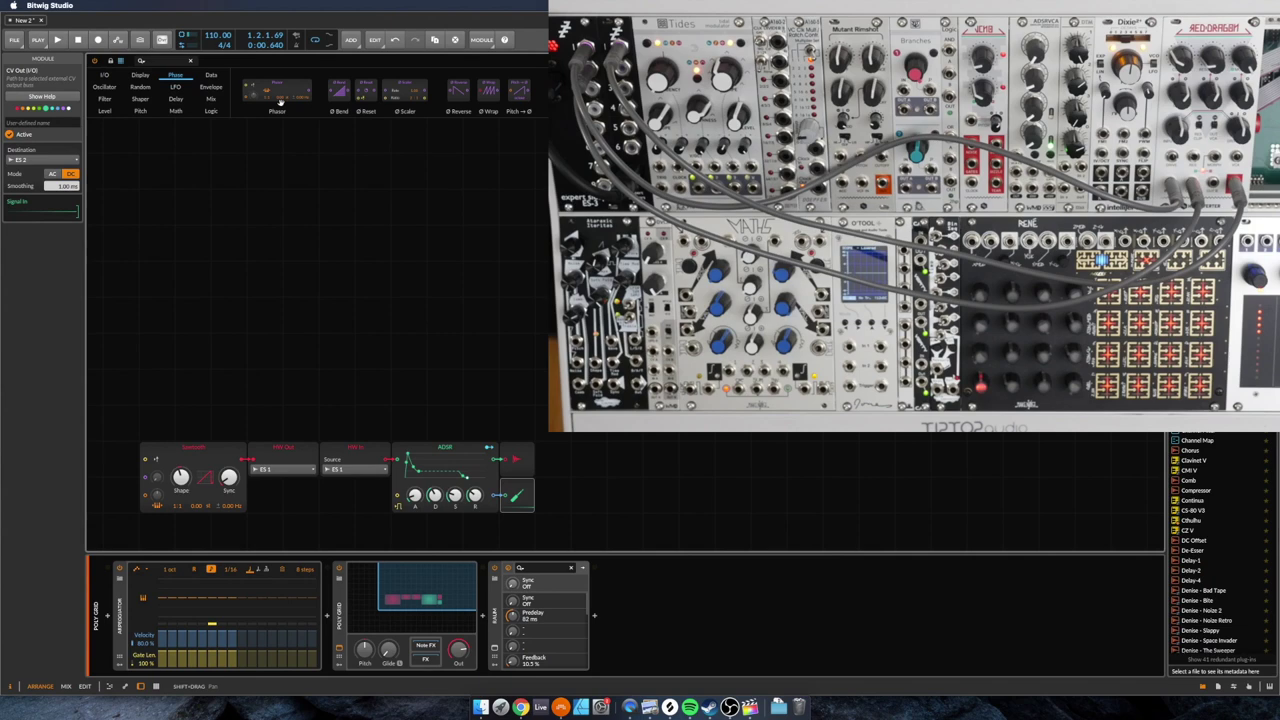
{"action": "left_click", "coordinate": [175, 87]}
{"action": "left_click_drag", "start_coordinate": [237, 157], "coordinate": [190, 380]}
{"action": "left_click", "coordinate": [140, 99]}
{"action": "left_click_drag", "start_coordinate": [258, 95], "coordinate": [157, 315]}
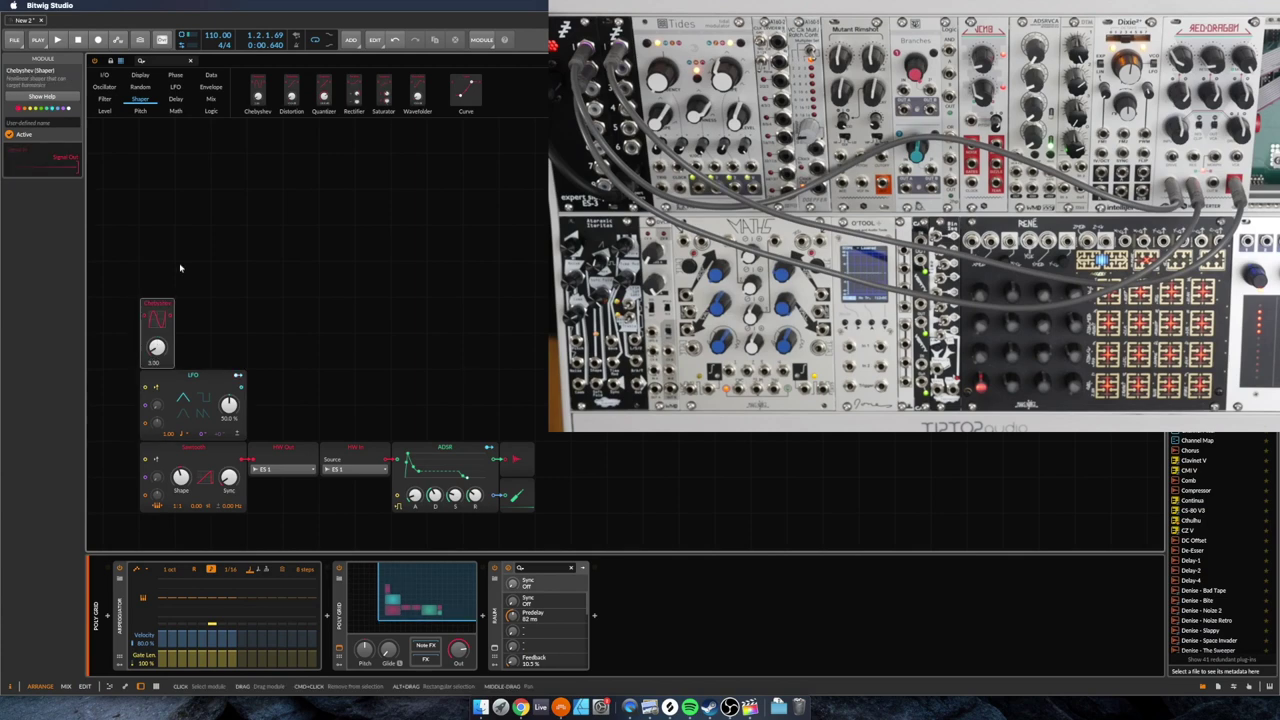
{"action": "left_click", "coordinate": [104, 99]}
{"action": "left_click_drag", "start_coordinate": [255, 149], "coordinate": [220, 335]}
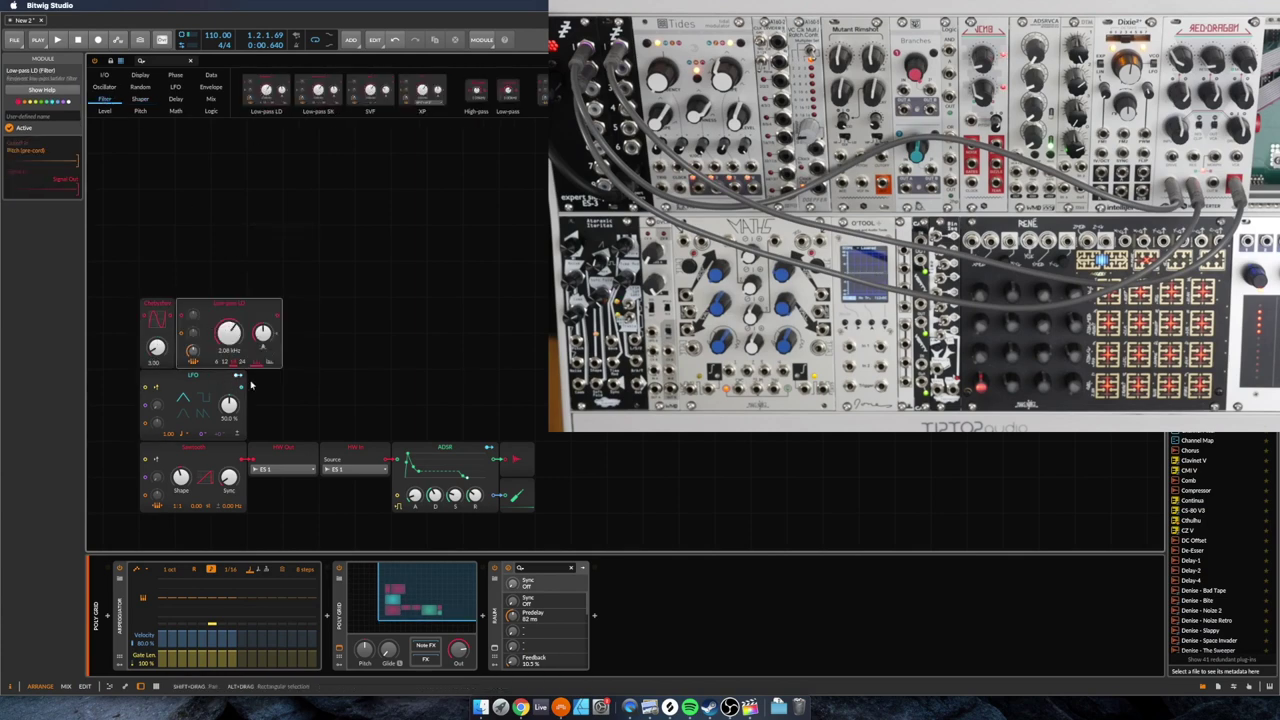
{"action": "left_click_drag", "start_coordinate": [206, 249], "coordinate": [168, 263]}
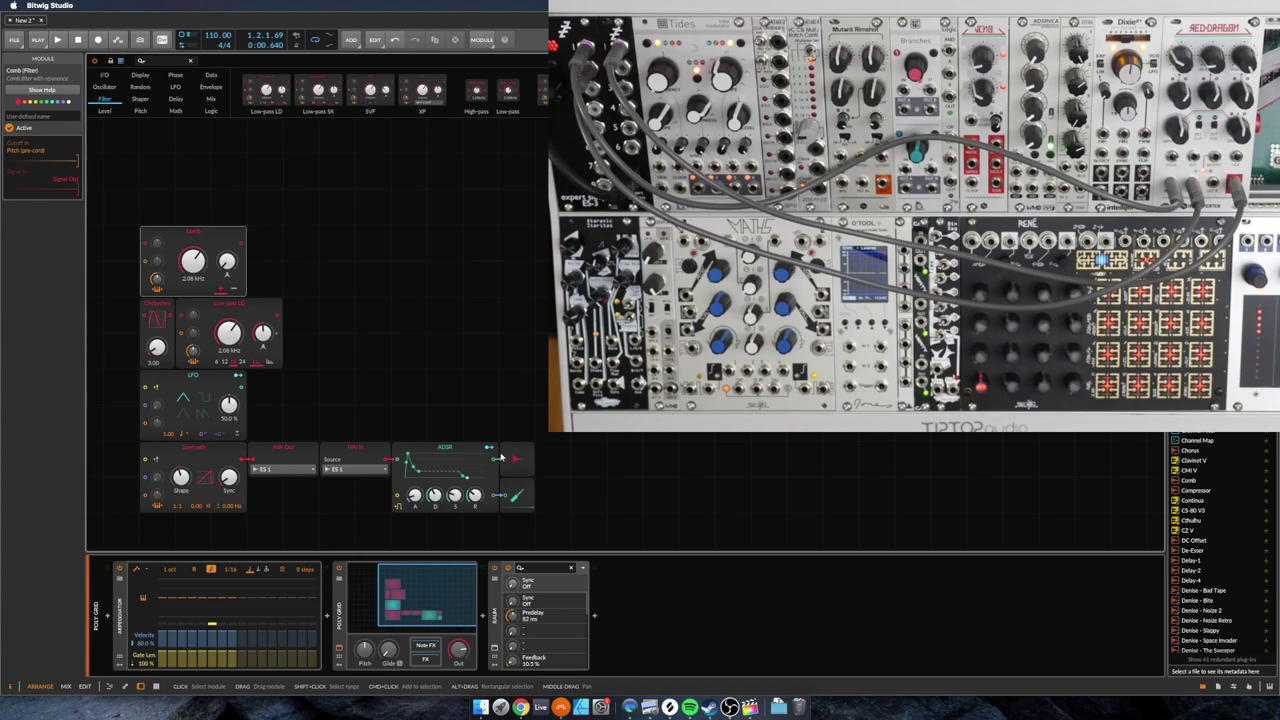
{"action": "left_click", "coordinate": [728, 704]}
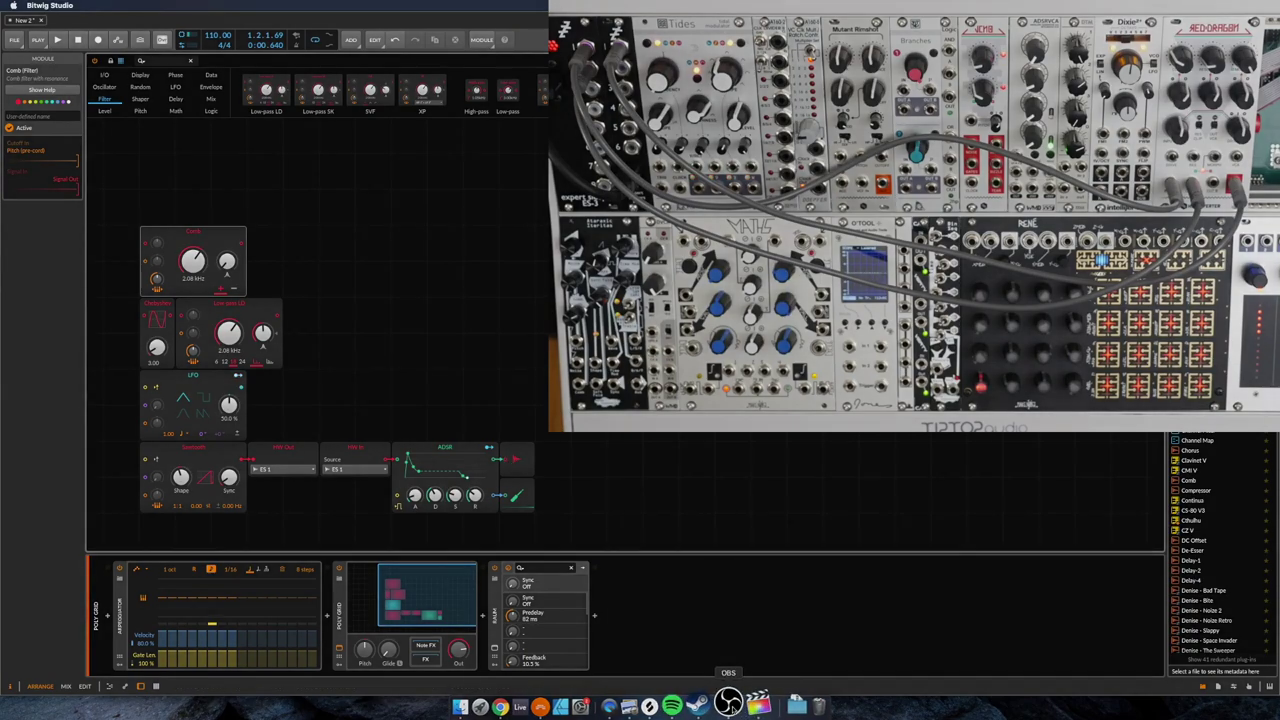